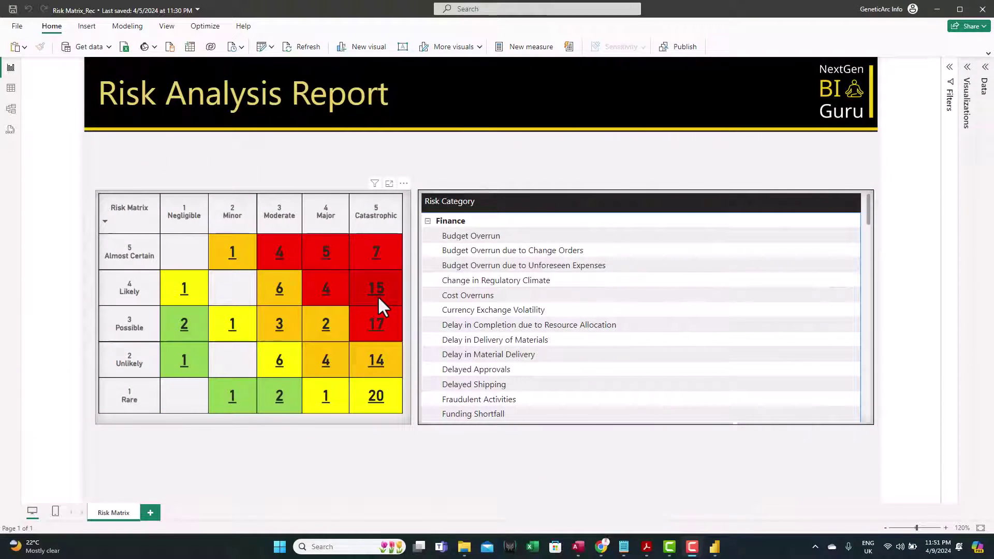
Test cross-filtering: select matrix cells, filter to Infrastructure risks, then clear the filter
{"action": "left_click", "coordinate": [378, 296]}
{"action": "left_click", "coordinate": [319, 330]}
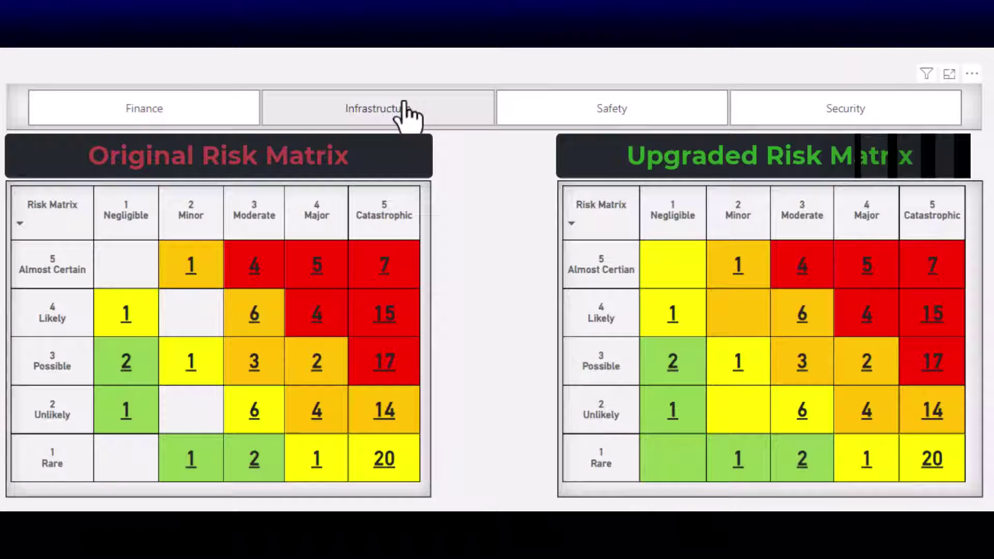
{"action": "left_click", "coordinate": [408, 112]}
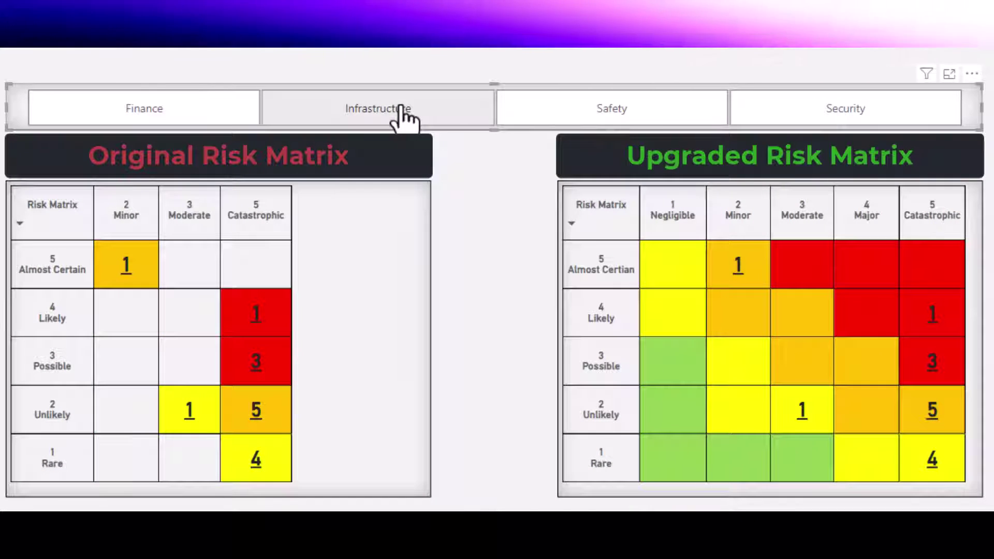
{"action": "left_click", "coordinate": [403, 113]}
Filter to Security and Safety risks in turn, then cross-filter the matrix to Cost Overruns
{"action": "left_click", "coordinate": [804, 117]}
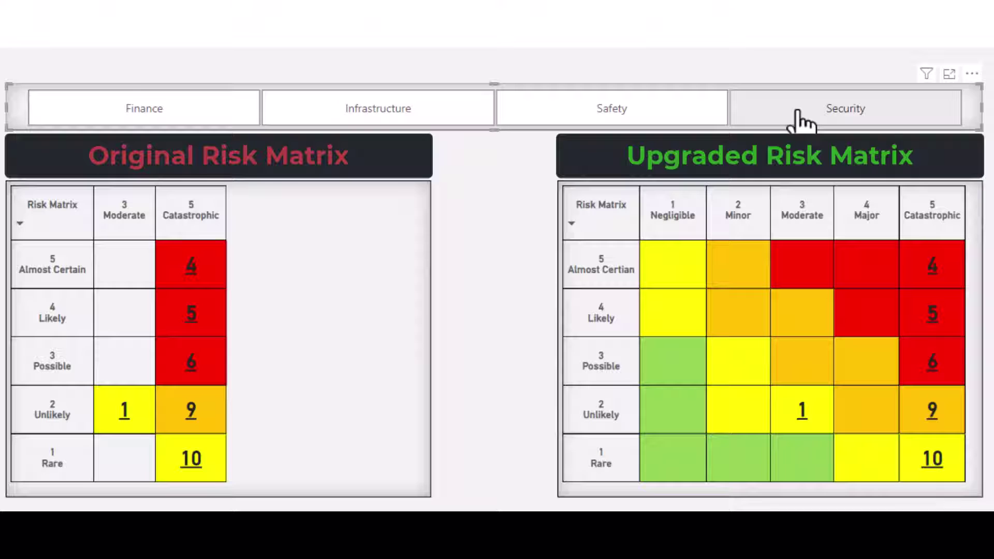
{"action": "left_click", "coordinate": [804, 117]}
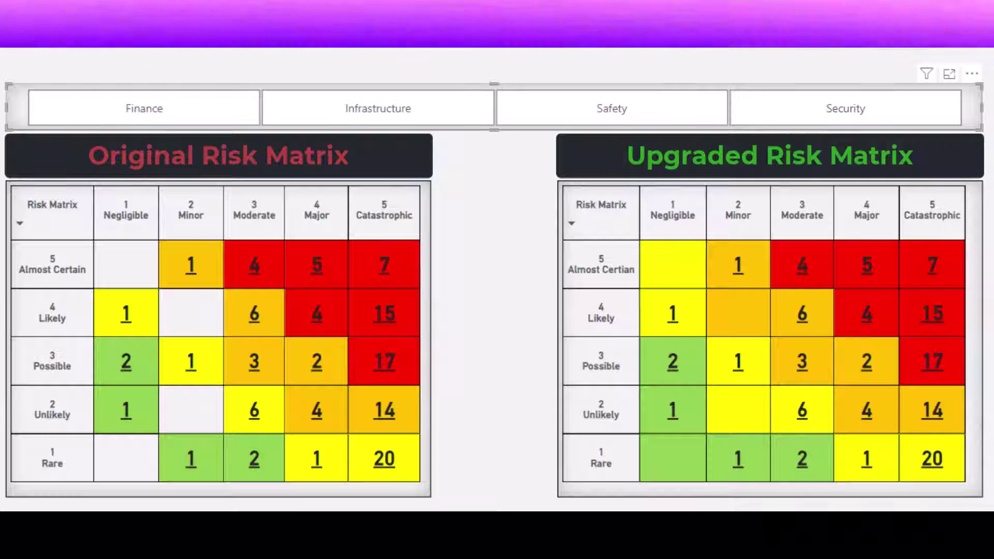
{"action": "left_click", "coordinate": [559, 117]}
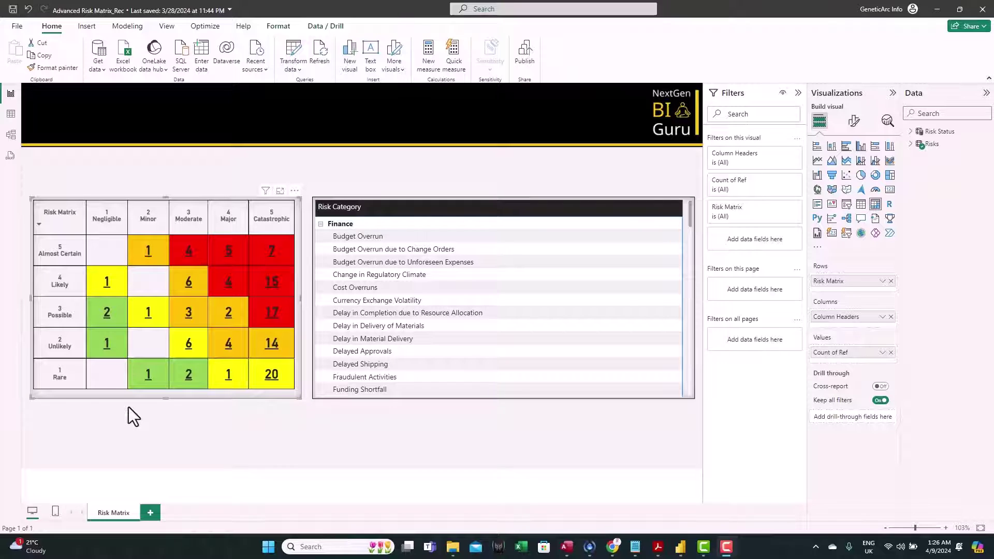
{"action": "left_click", "coordinate": [372, 289]}
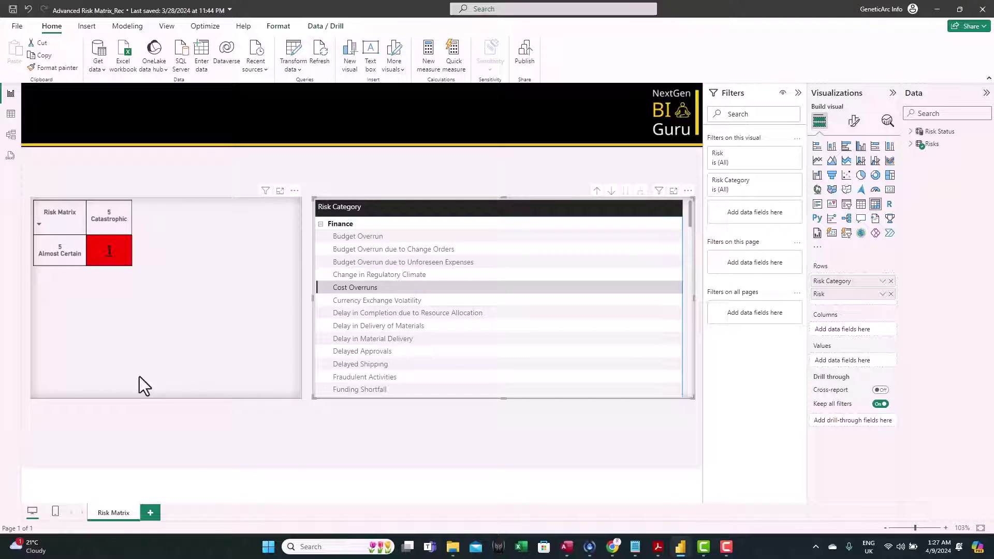
Clear the Cost Overruns filter and add a Risk Category slicer with its formatting options shown
{"action": "left_click", "coordinate": [361, 290]}
{"action": "left_click", "coordinate": [745, 435]}
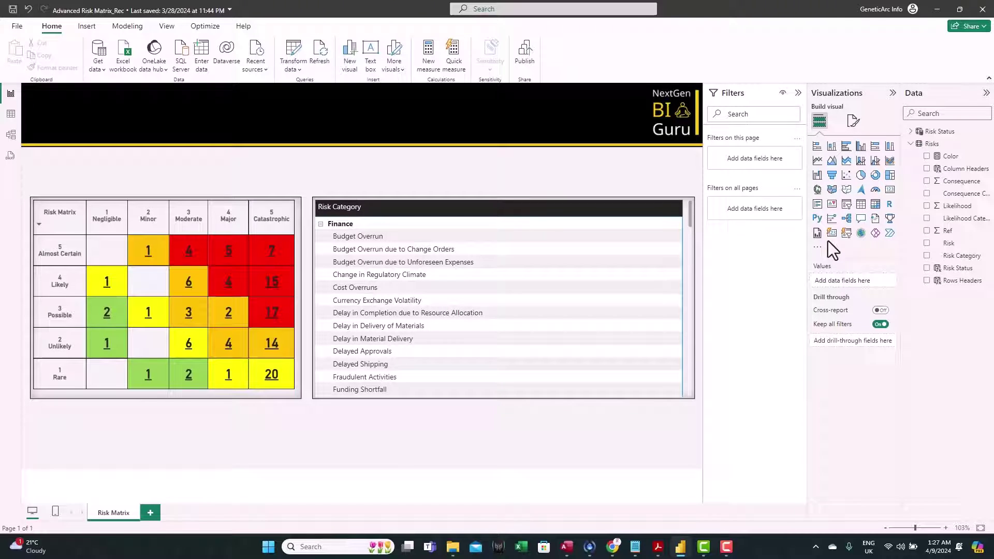
{"action": "left_click", "coordinate": [847, 206]}
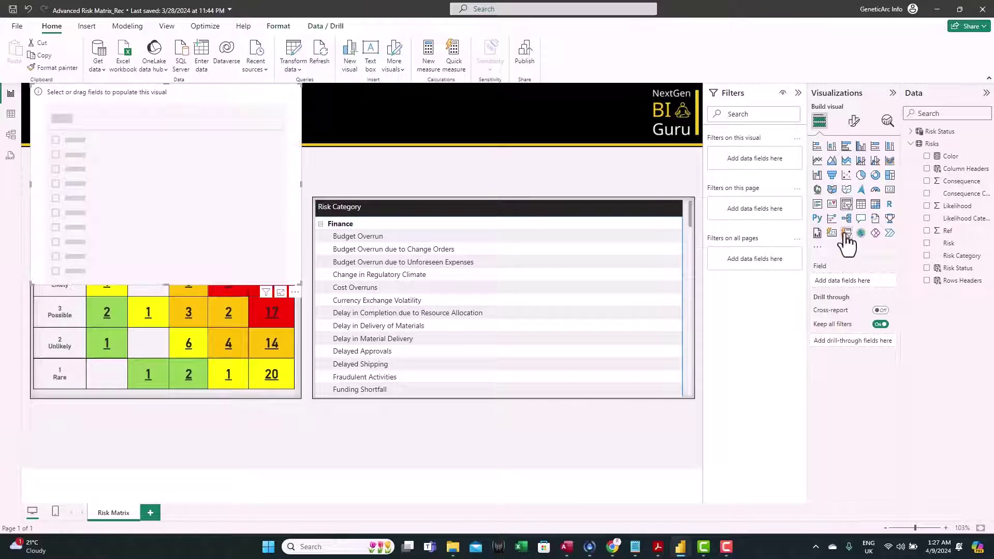
{"action": "left_click", "coordinate": [927, 257]}
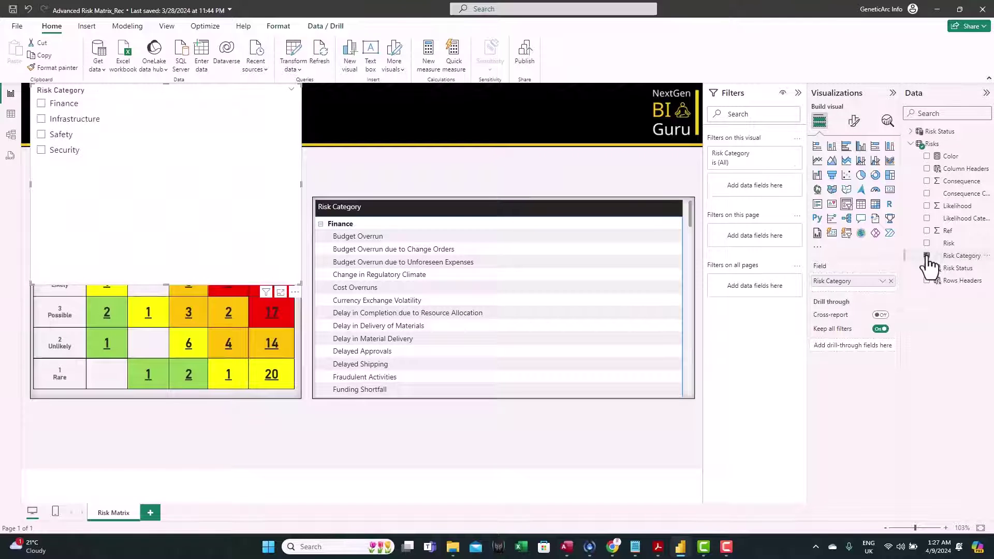
{"action": "left_click", "coordinate": [854, 121]}
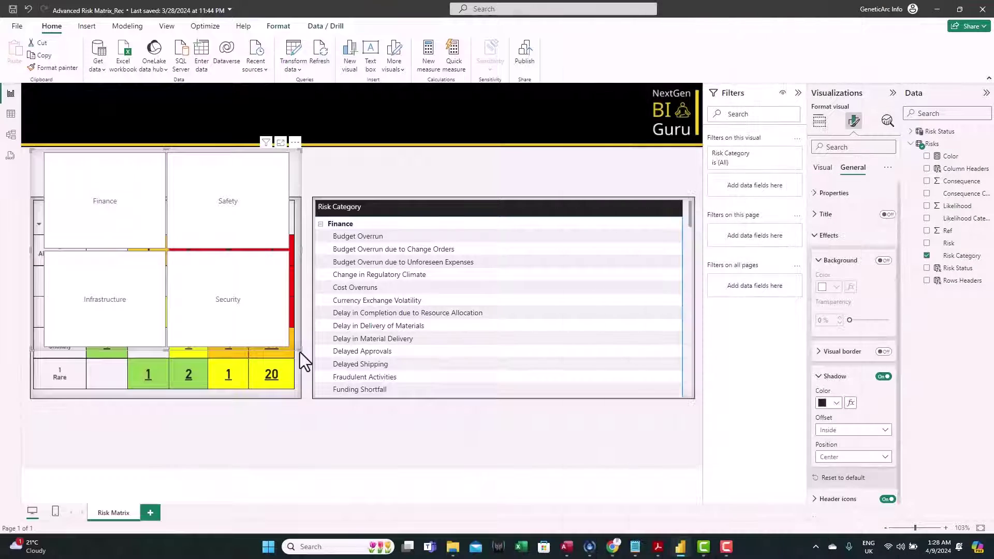
Place the category tiles in a row above the matrix and test the Infrastructure tile, then clear it
{"action": "left_click_drag", "start_coordinate": [303, 361], "coordinate": [673, 186]}
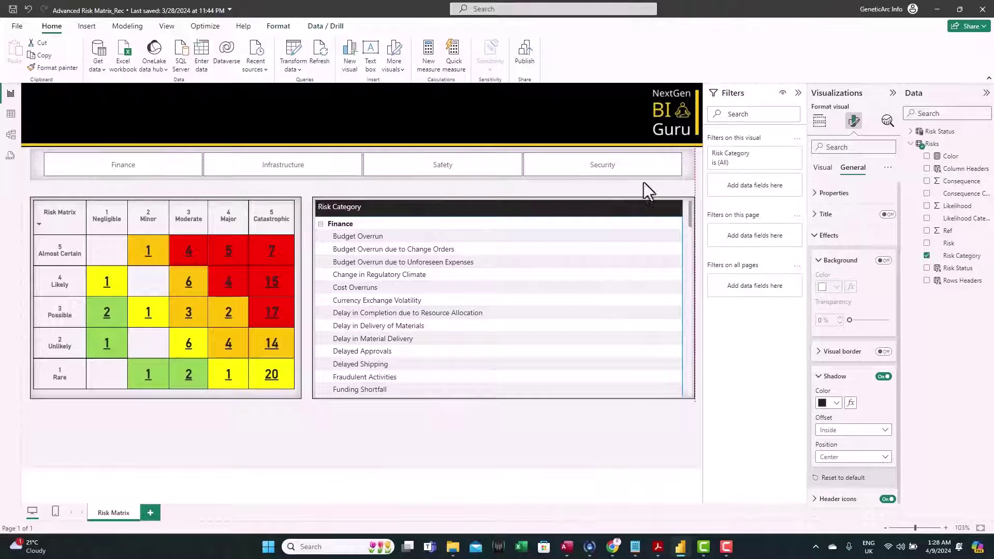
{"action": "left_click", "coordinate": [192, 191]}
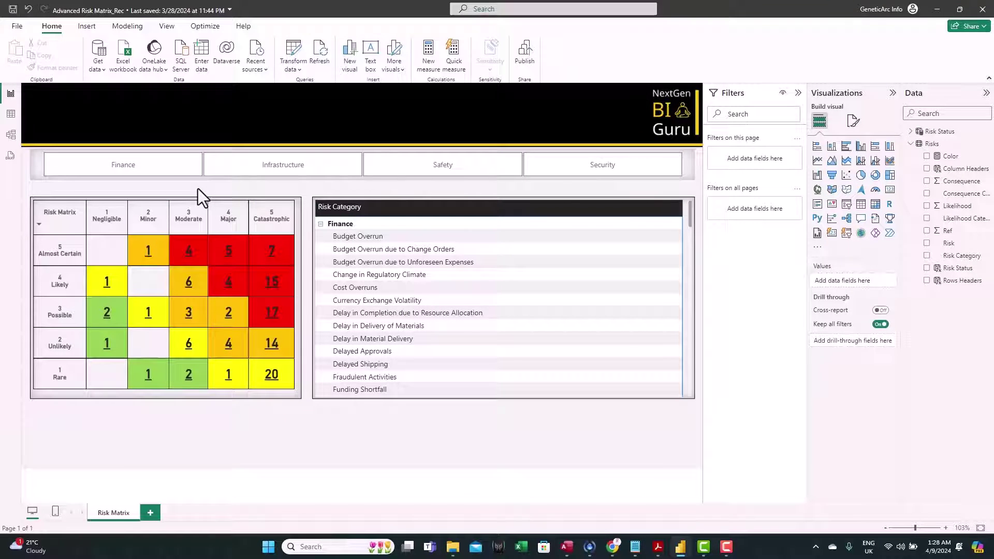
{"action": "left_click", "coordinate": [167, 175]}
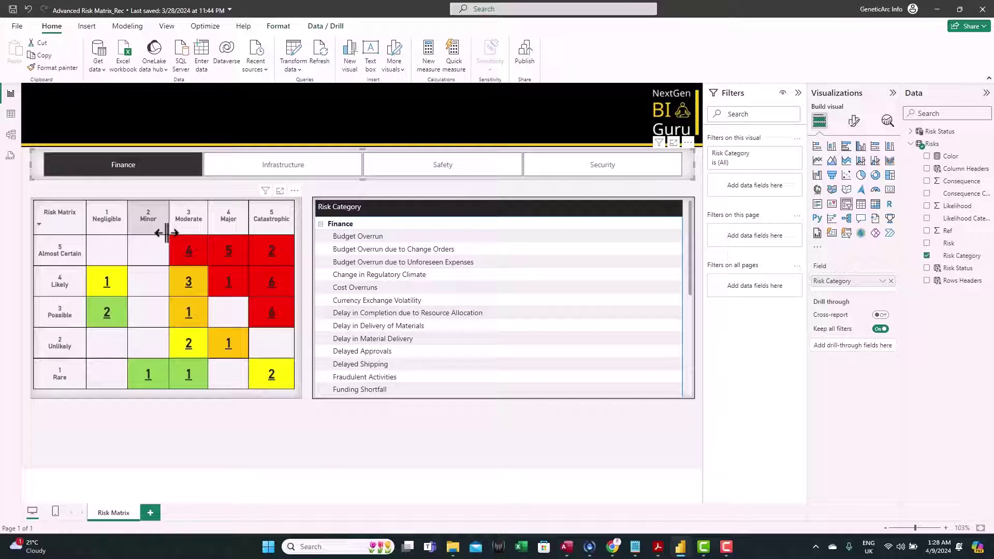
{"action": "mouse_move", "coordinate": [167, 297]}
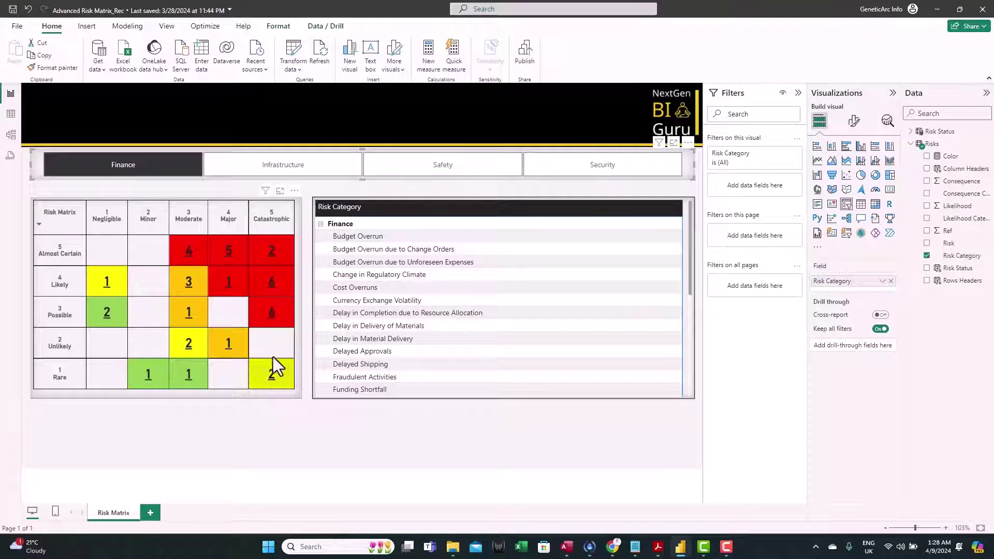
{"action": "left_click", "coordinate": [317, 170]}
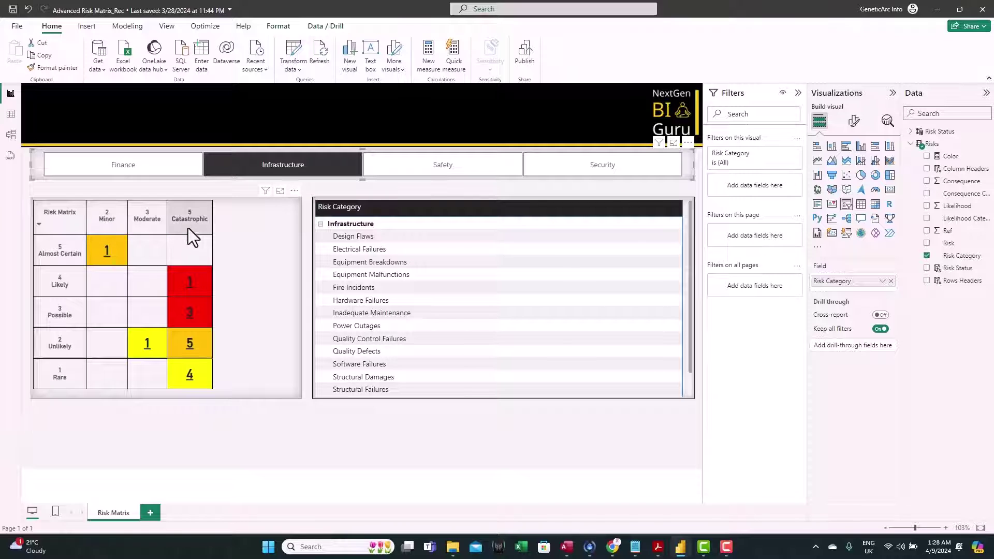
{"action": "left_click", "coordinate": [318, 166]}
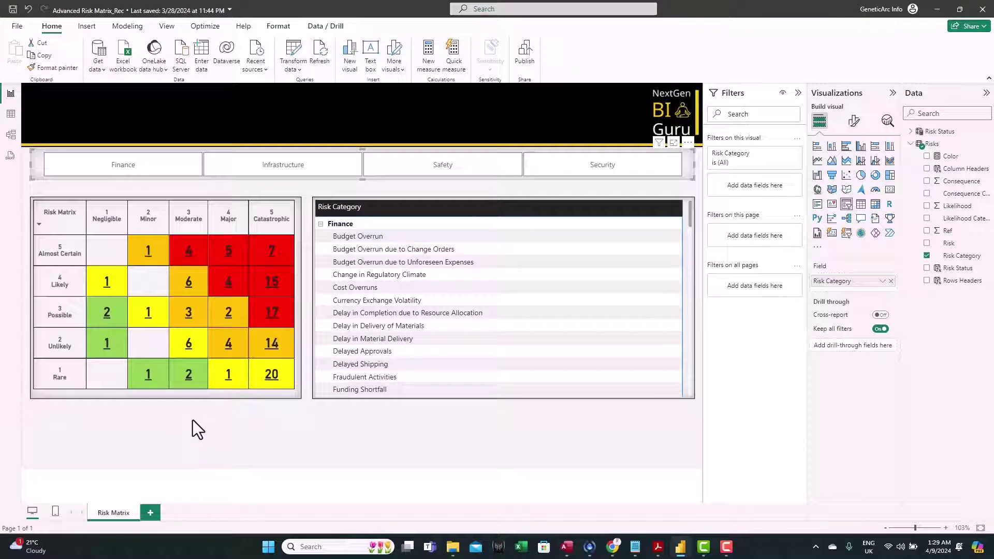
Duplicate the Risk Matrix page and rename the copy 'Advanced Risk Matrix'
{"action": "right_click", "coordinate": [108, 513]}
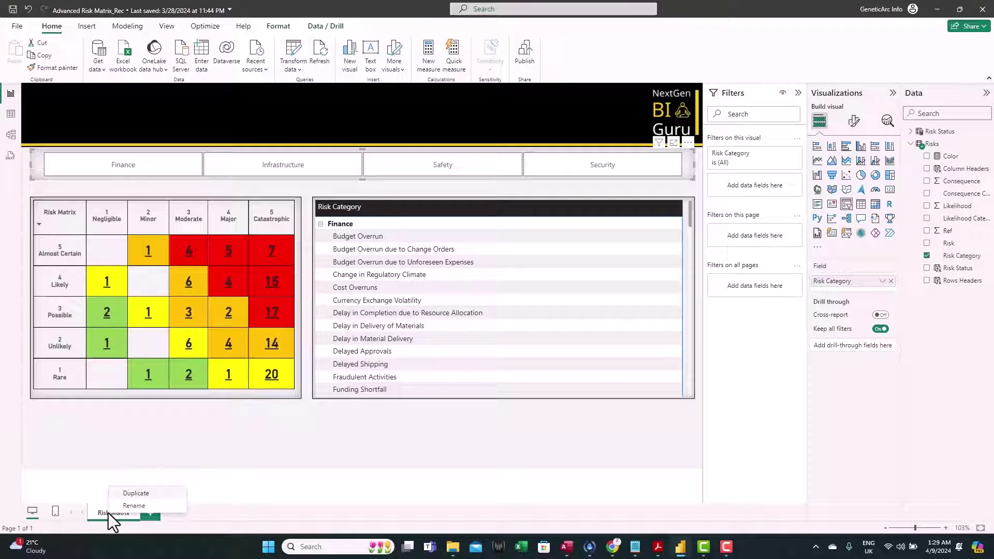
{"action": "left_click", "coordinate": [137, 493]}
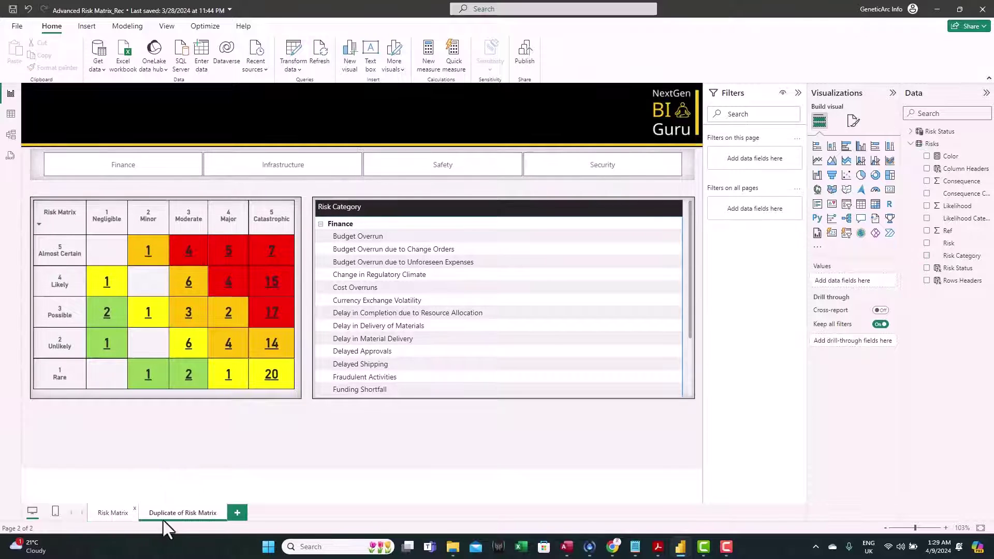
{"action": "double_click", "coordinate": [179, 512]}
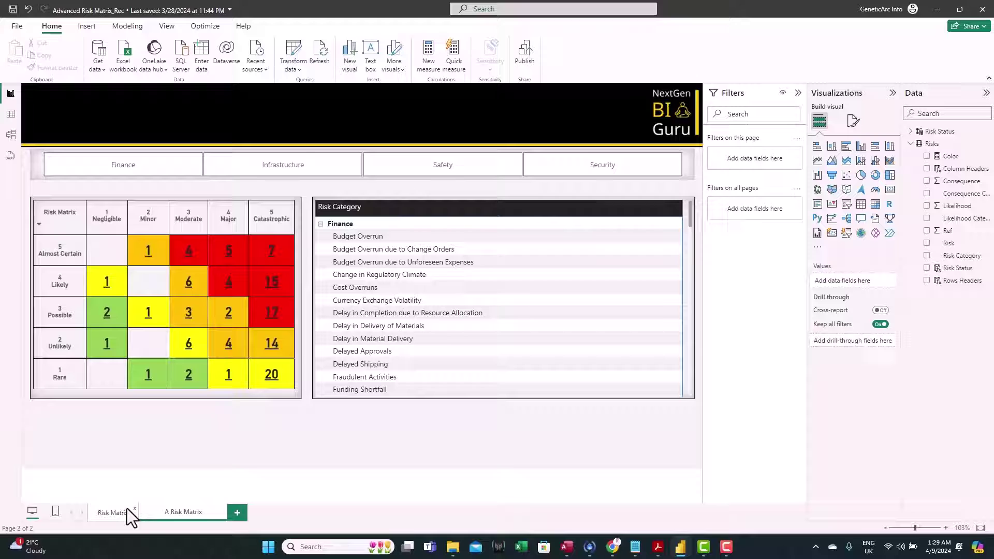
{"action": "type", "text": "Advanced"}
{"action": "key", "text": "Return"}
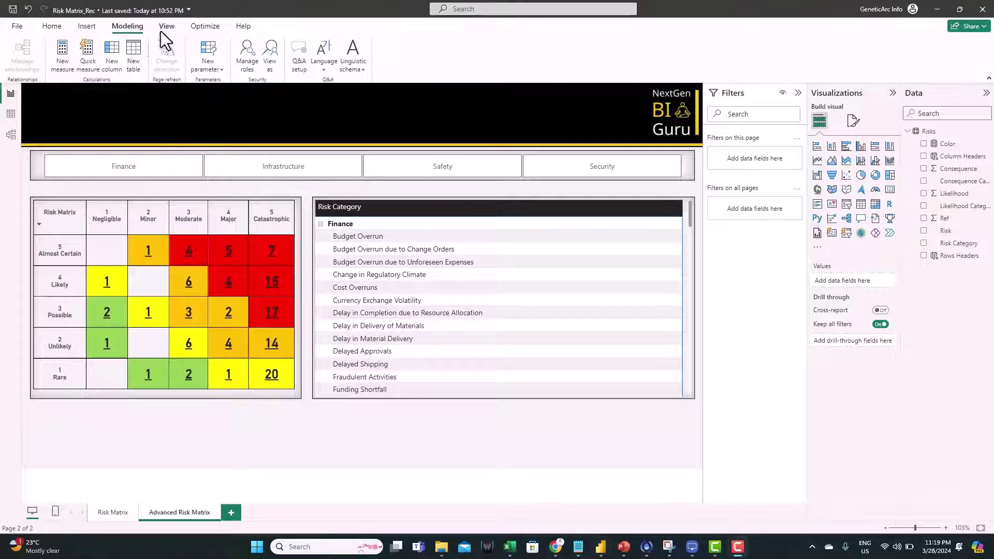
Create the Risk Status calculated table from the CROSSJOIN/DATATABLE formula and commit it
{"action": "left_click", "coordinate": [133, 52]}
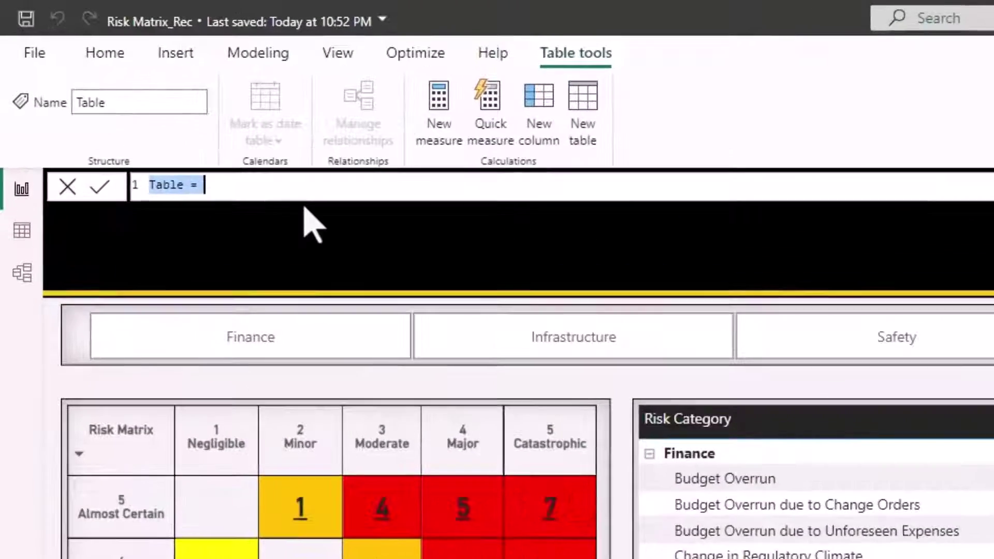
{"action": "type", "text": "Risk Status = CROSSJOIN( DATATABLE (     \"Risk Temp\", INTEGER,     {         { 11 }, { 12 }, { 13 }, { 14 }, { 15 },         { 21 }, { 22 }, { 23 }, { 24 }, { 25 },         { 31 }, { 32 }, { 33 }, { 34 }, { 35 },         { 41 }, { 42 }, { 43 }, { 44 }, { 45 },         { 51 }, { 52 }, { 53 }, { 54 }, { 55 }     } ),DISTINCT(SELECTCOLUMNS(Risks, \"Category\", Risks[Risk Category])))"}
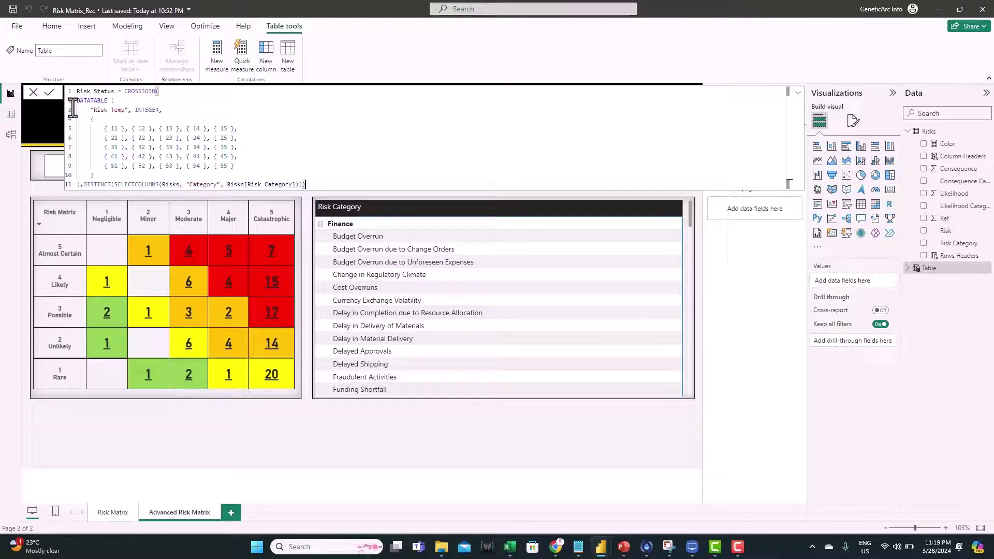
{"action": "left_click", "coordinate": [49, 92]}
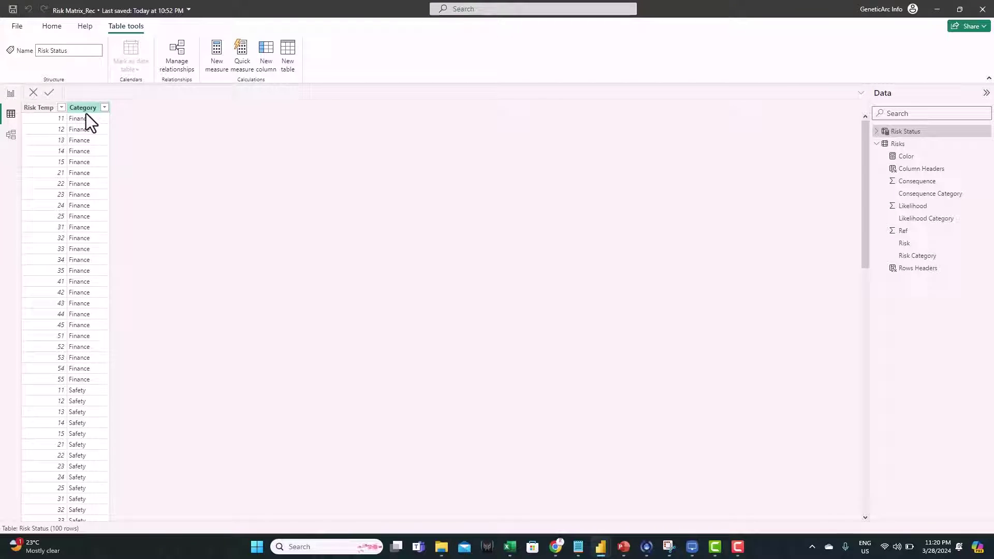
{"action": "scroll", "coordinate": [97, 198], "scroll_direction": "down", "scroll_amount": 5}
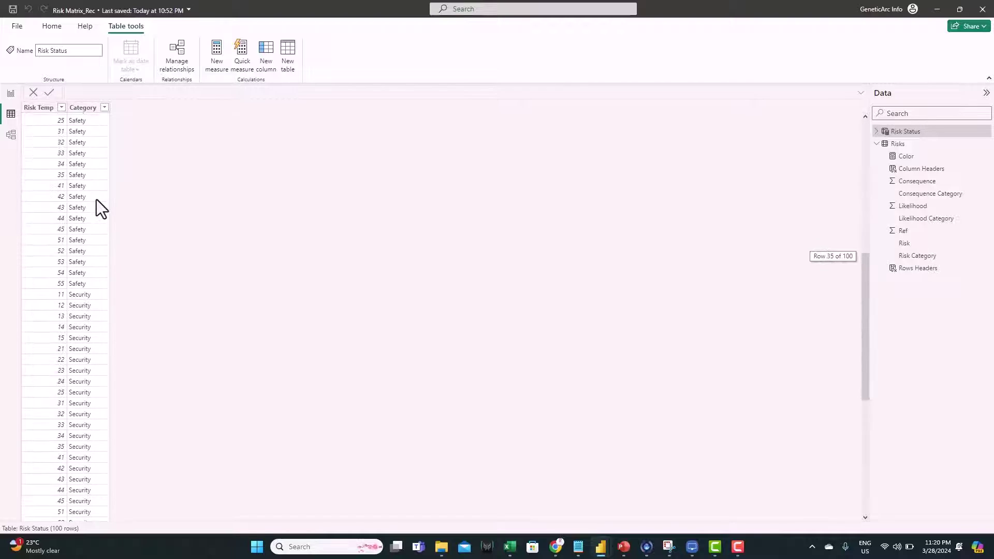
{"action": "scroll", "coordinate": [97, 200], "scroll_direction": "up", "scroll_amount": 5}
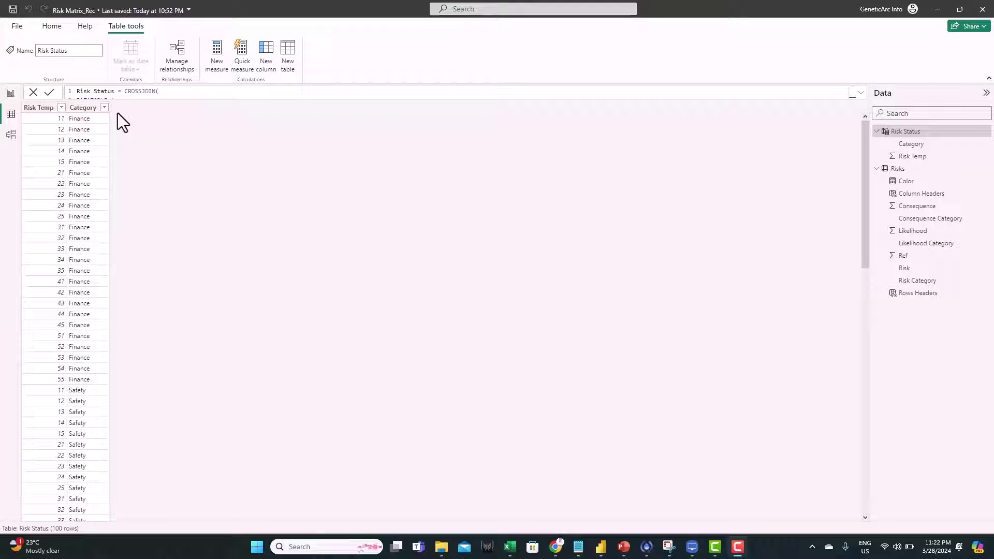
Add a Rows Headers column to Risk Status giving likelihood labels 1 Rare through 5 Almost Certain
{"action": "right_click", "coordinate": [909, 134]}
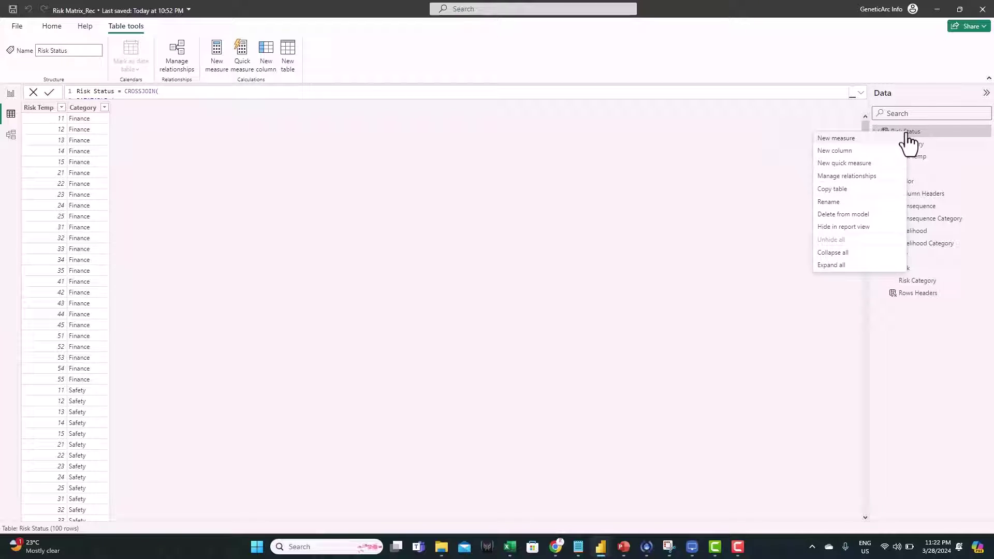
{"action": "left_click", "coordinate": [836, 151]}
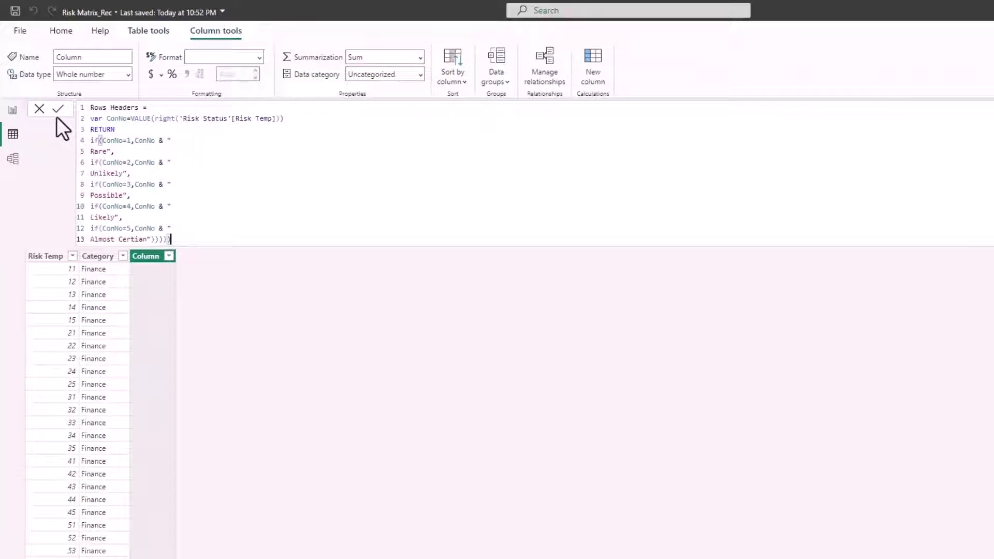
{"action": "left_click", "coordinate": [50, 94]}
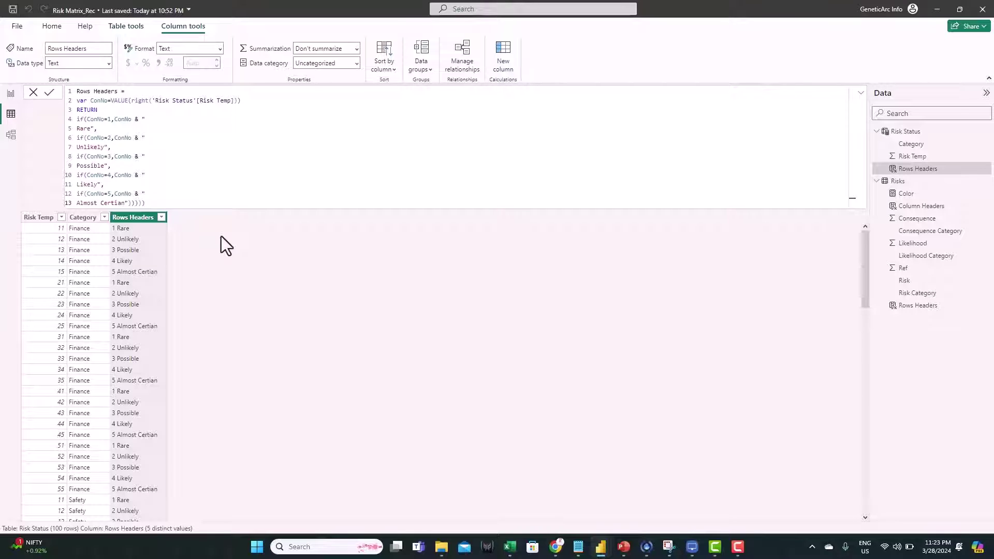
Add a Columns Headers column to Risk Status with consequence labels 1 Negligible to 5 Catastrophic
{"action": "right_click", "coordinate": [901, 132]}
{"action": "left_click", "coordinate": [832, 153]}
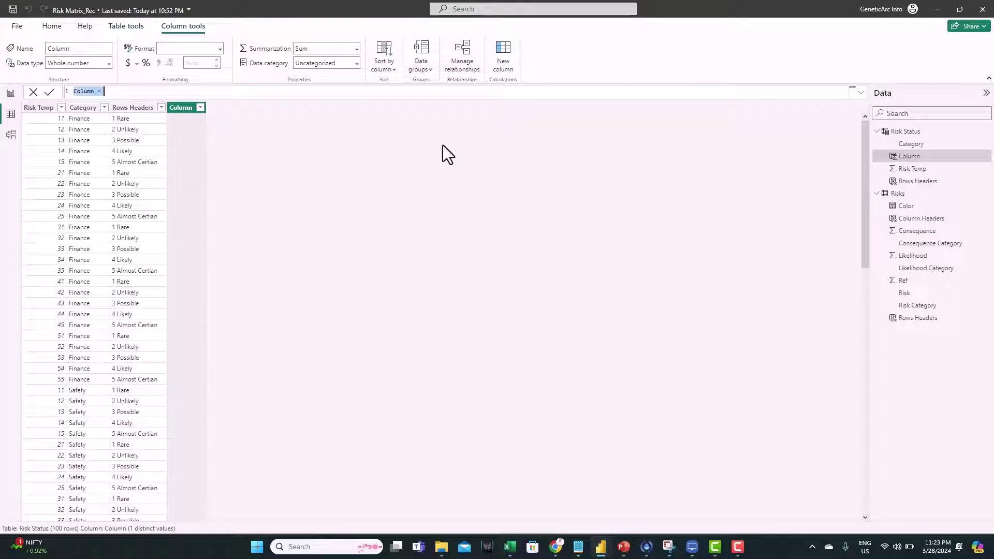
{"action": "type", "text": "Columns Headers = var ConNo=VALUE(left('Risk Status'[Risk Temp])) RETURN if(ConNo=1,ConNo & \" Negligible\", if(ConNo=2,ConNo & \" Minor\", if(ConNo=3,ConNo & \" Moderate\", if(ConNo=4,ConNo & \" Major\", if(ConNo=5,ConNo & \" Catastrophic\")))))"}
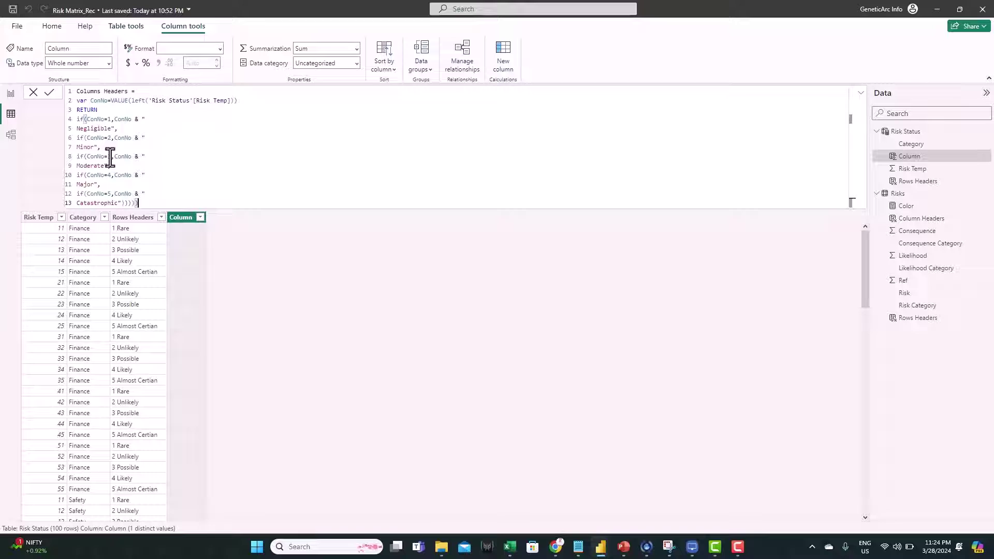
{"action": "left_click", "coordinate": [50, 93]}
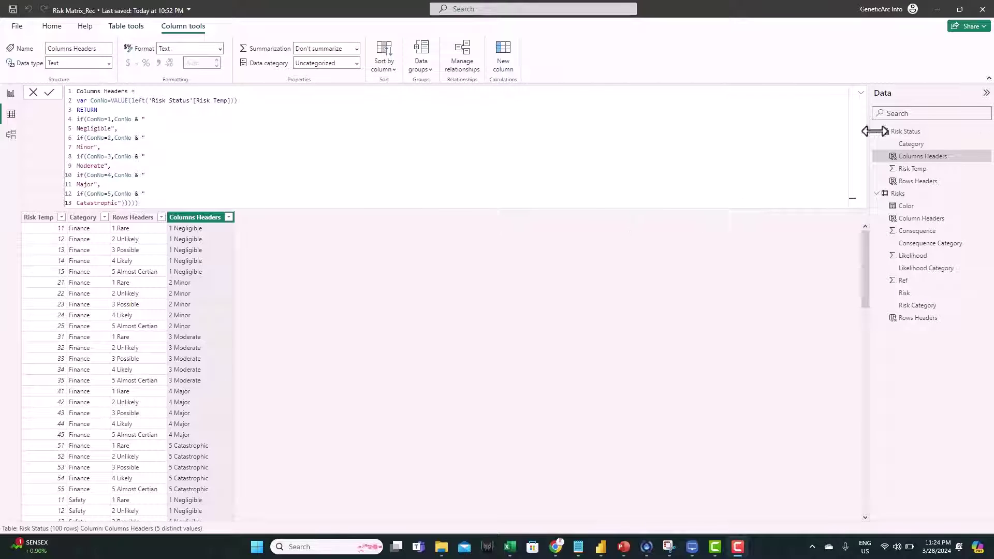
Add a Score column multiplying the two code digits with VALUE(LEFT)*VALUE(RIGHT)
{"action": "right_click", "coordinate": [905, 132]}
{"action": "left_click", "coordinate": [841, 150]}
{"action": "type", "text": "Score = VALUE(LEFT('Risk Status'[Risk Temp]))*VALUE(RIGHT('Risk Status'[Risk Temp]))"}
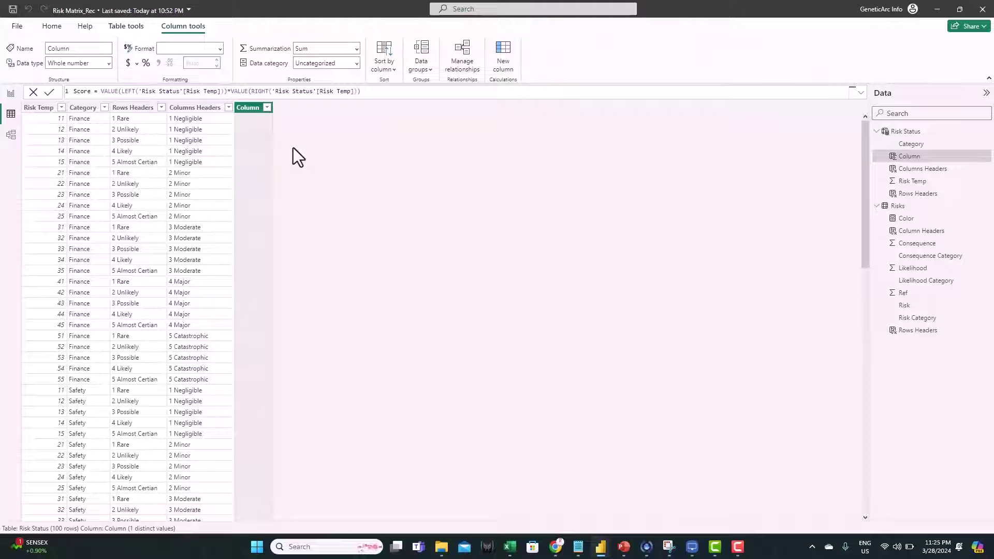
{"action": "key", "text": "Return"}
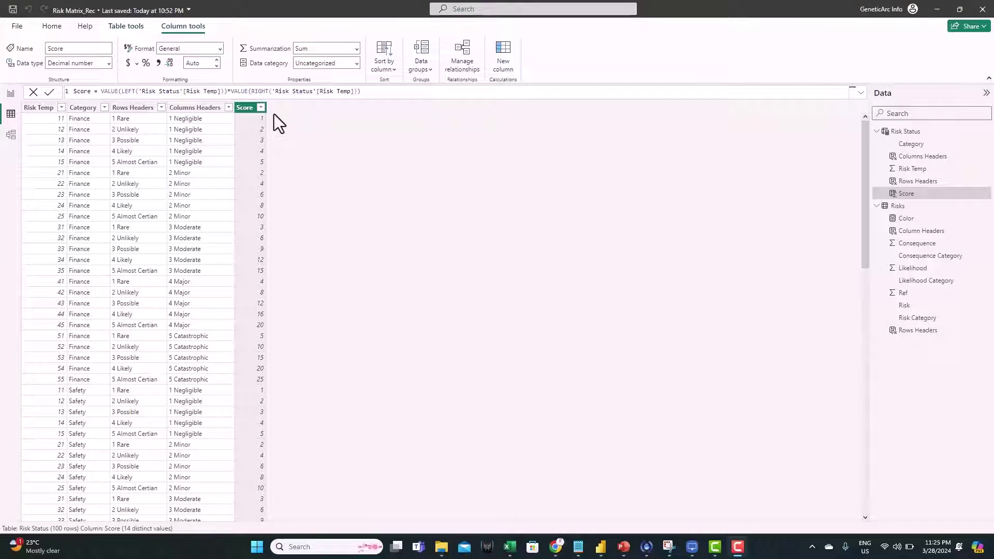
Add a Risk Status column combining category and code, such as 'Finance - 11'
{"action": "mouse_move", "coordinate": [898, 205]}
{"action": "right_click", "coordinate": [899, 133]}
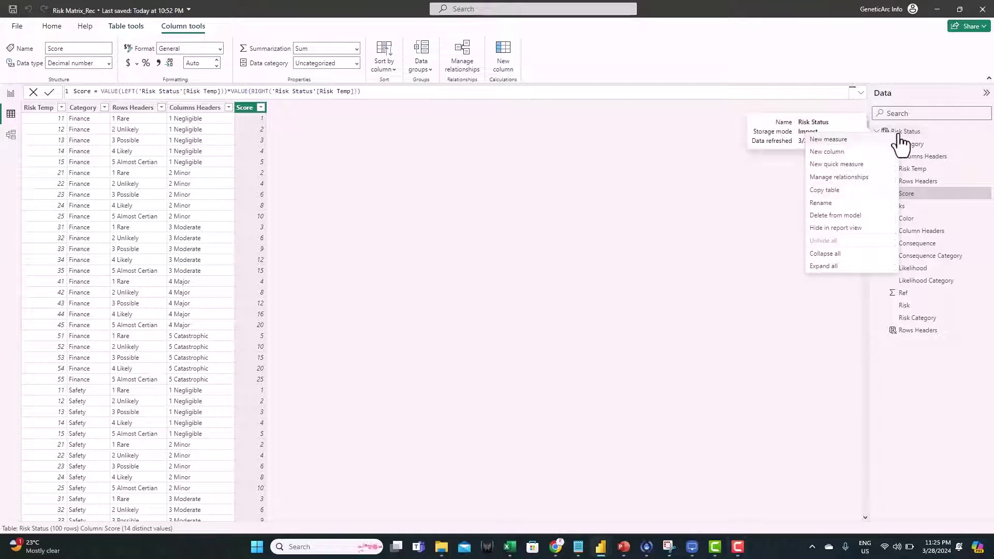
{"action": "left_click", "coordinate": [829, 153]}
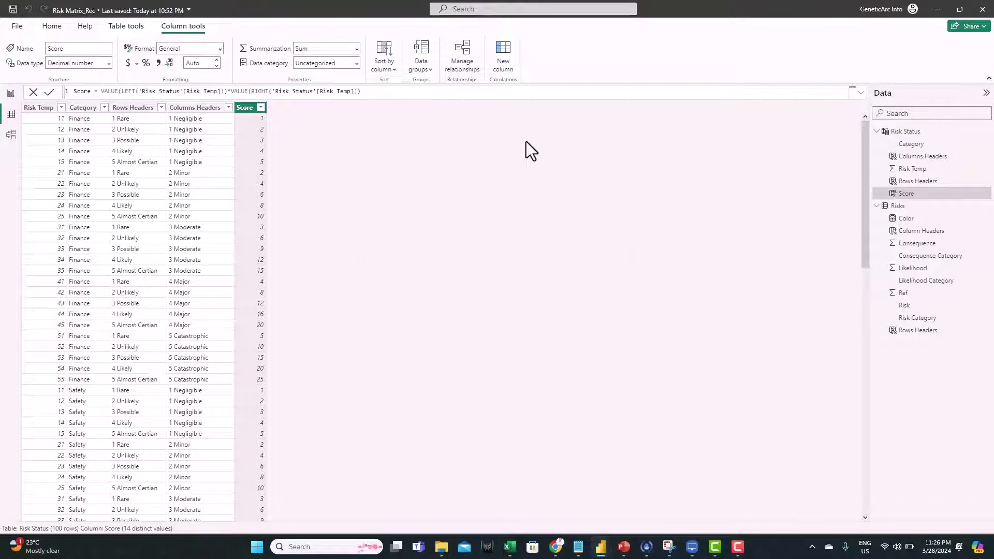
{"action": "type", "text": "Risk Status = 'Risk Status'[Category] & \" - \" & 'Risk Status'[Risk Temp]"}
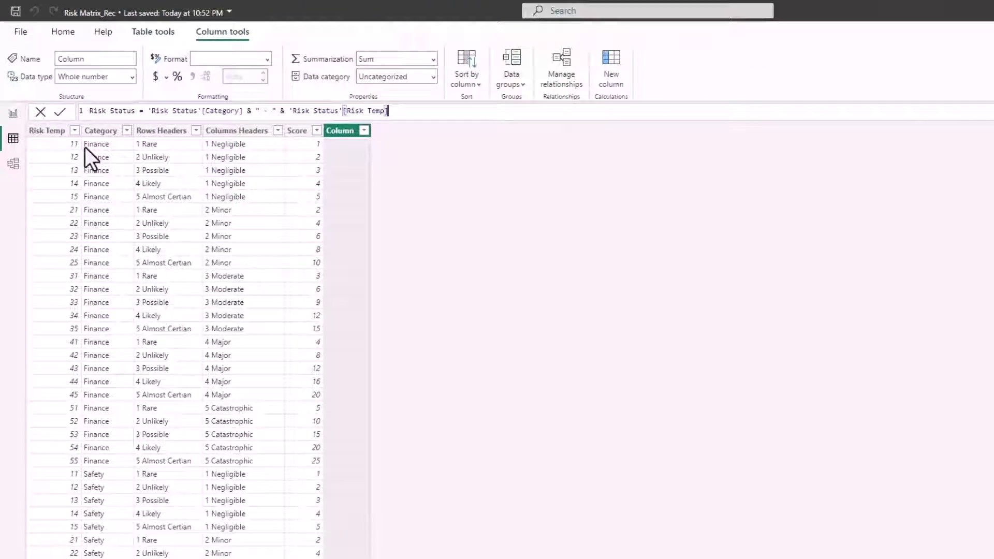
{"action": "left_click", "coordinate": [49, 93]}
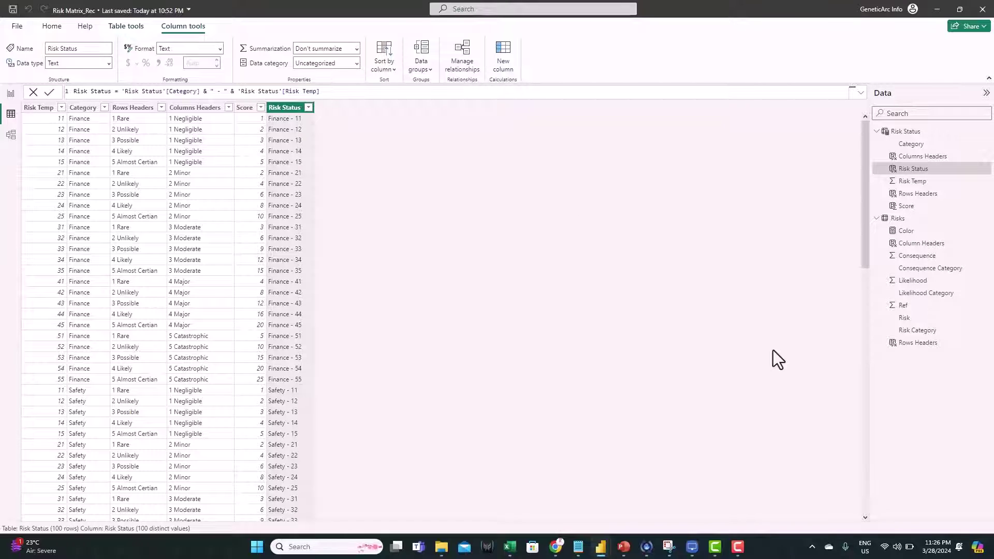
Add a Risk Status column to Risks combining category, consequence and likelihood, like 'Finance - 55'
{"action": "left_click", "coordinate": [899, 218]}
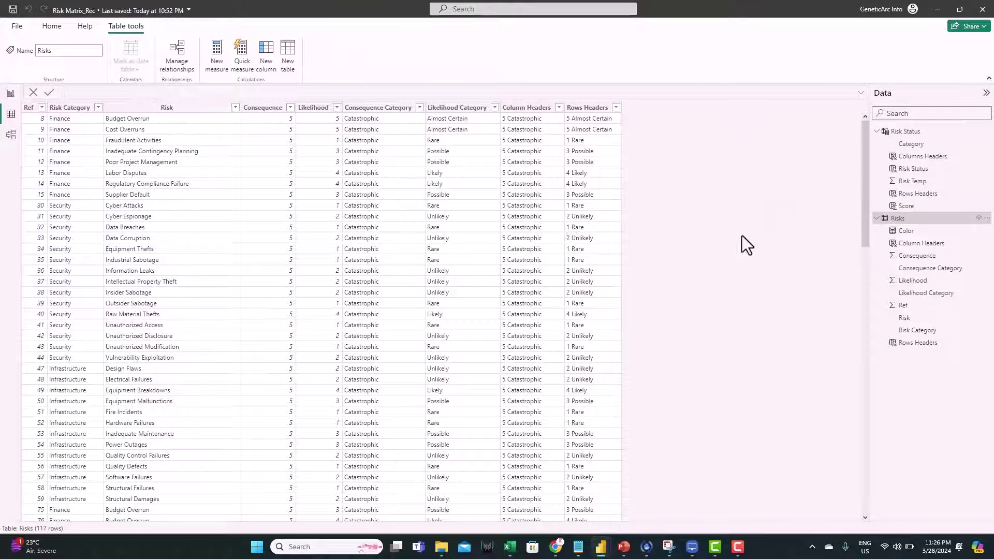
{"action": "right_click", "coordinate": [898, 218]}
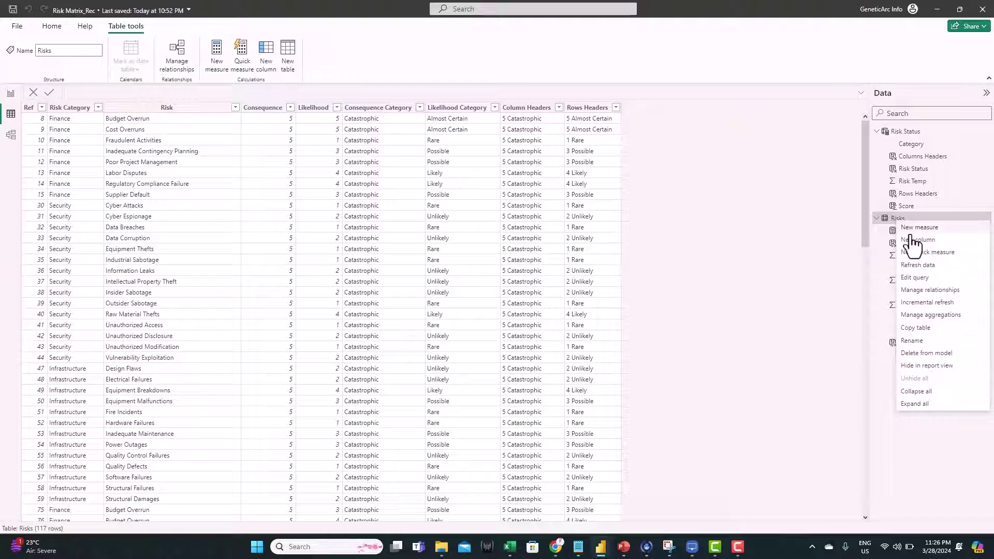
{"action": "left_click", "coordinate": [915, 239]}
{"action": "left_click", "coordinate": [829, 96]}
{"action": "type", "text": "Risk Status = Risks[Risk Category] & \" - \" & Risks[Consequence] & Risks[Likelihood]"}
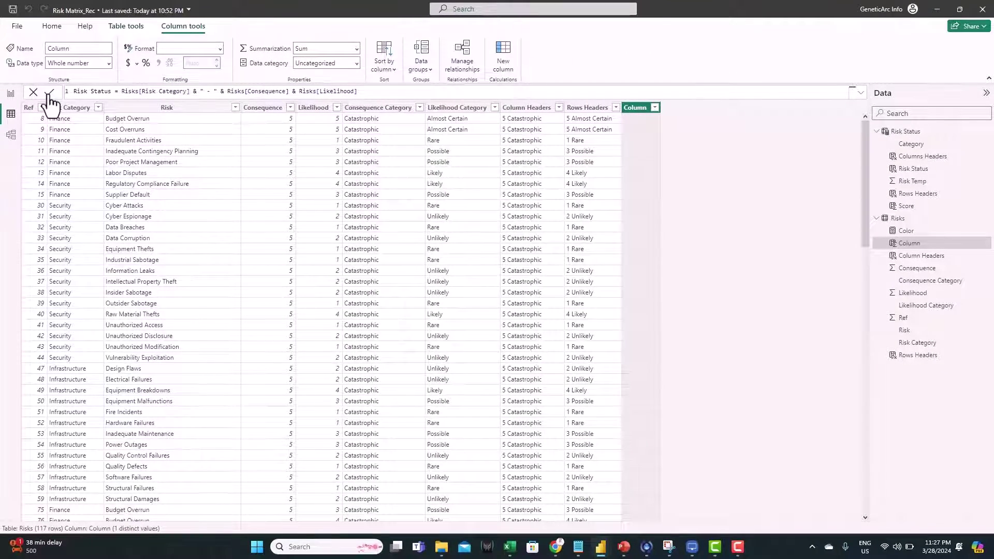
{"action": "left_click", "coordinate": [48, 92]}
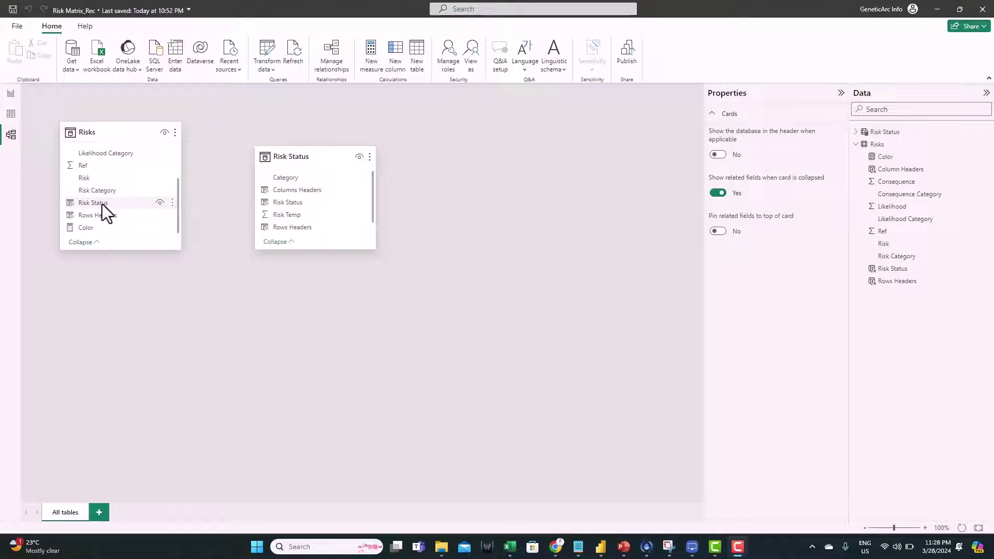
Relate Risks and Risk Status on their Risk Status columns with cross-filter direction Both, and apply
{"action": "left_click_drag", "start_coordinate": [102, 205], "coordinate": [286, 204]}
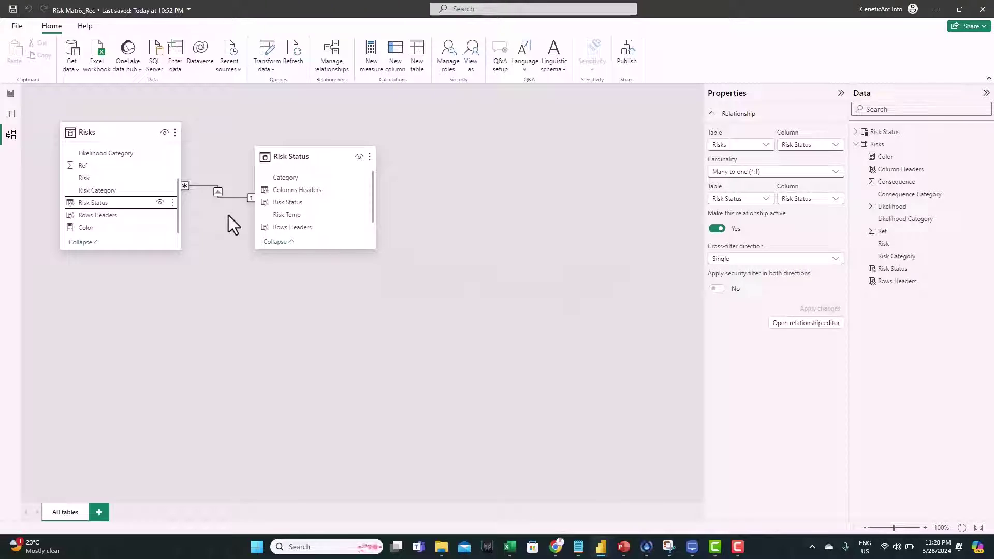
{"action": "left_click", "coordinate": [745, 258]}
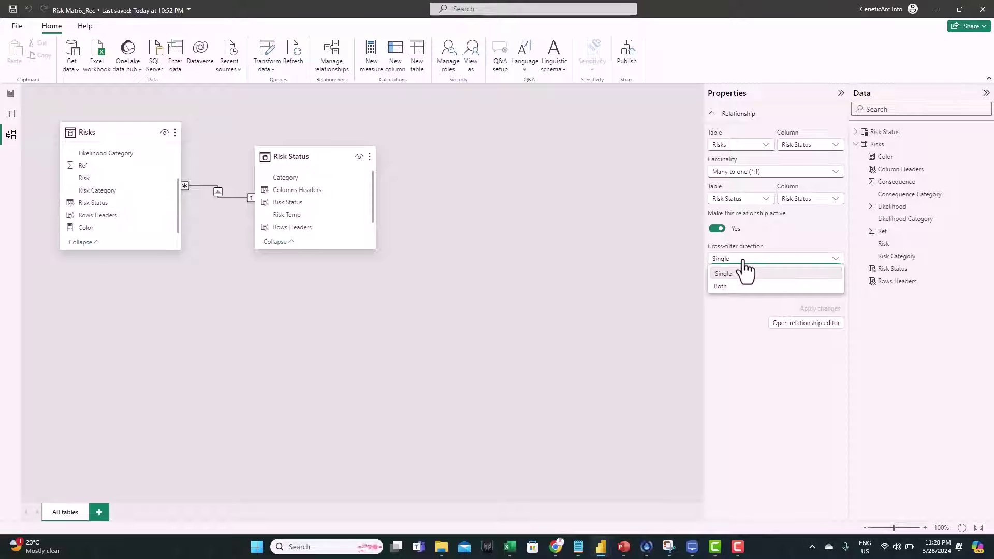
{"action": "left_click", "coordinate": [734, 287]}
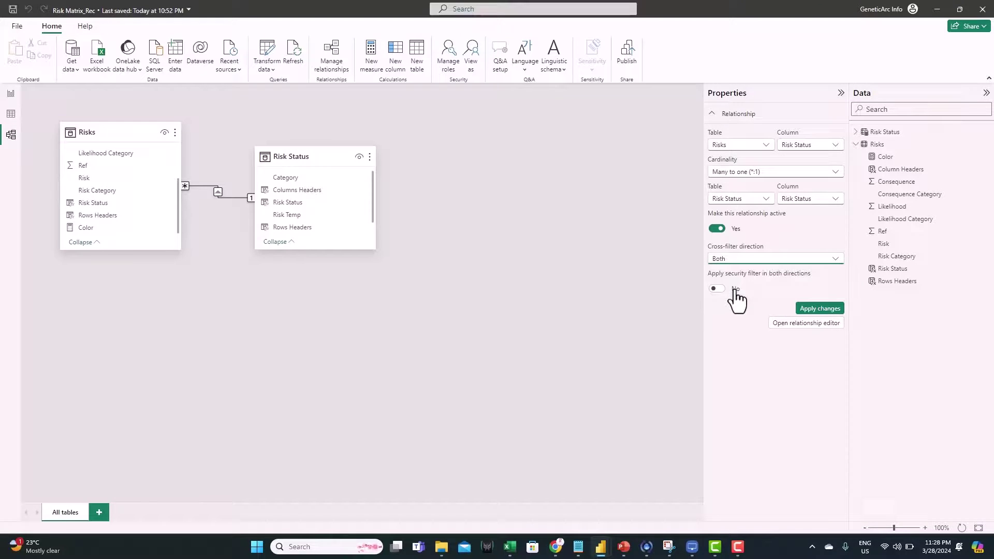
{"action": "left_click", "coordinate": [807, 311]}
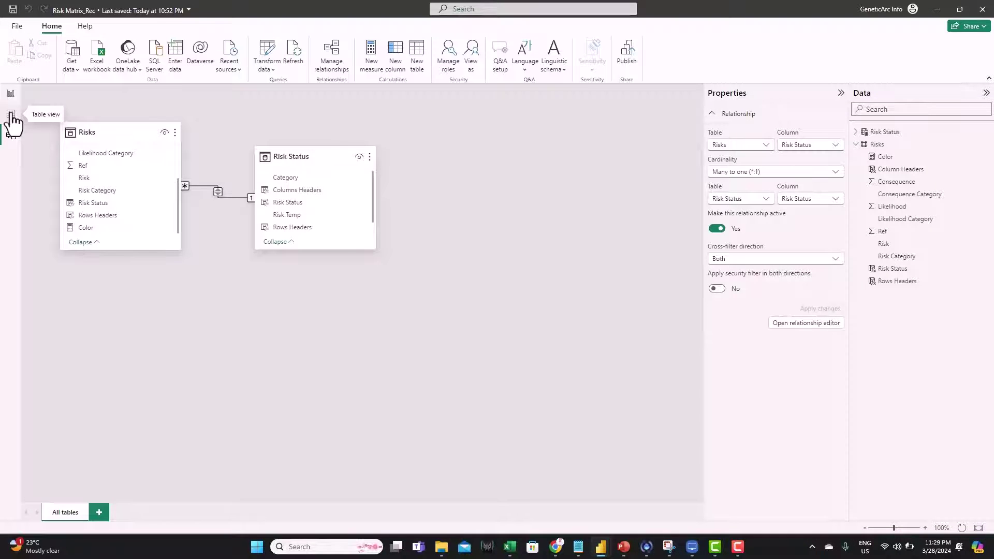
In Table view, add a Total risks column to Risk Status counting matching risks with CALCULATE(COUNT(...))
{"action": "left_click", "coordinate": [10, 116]}
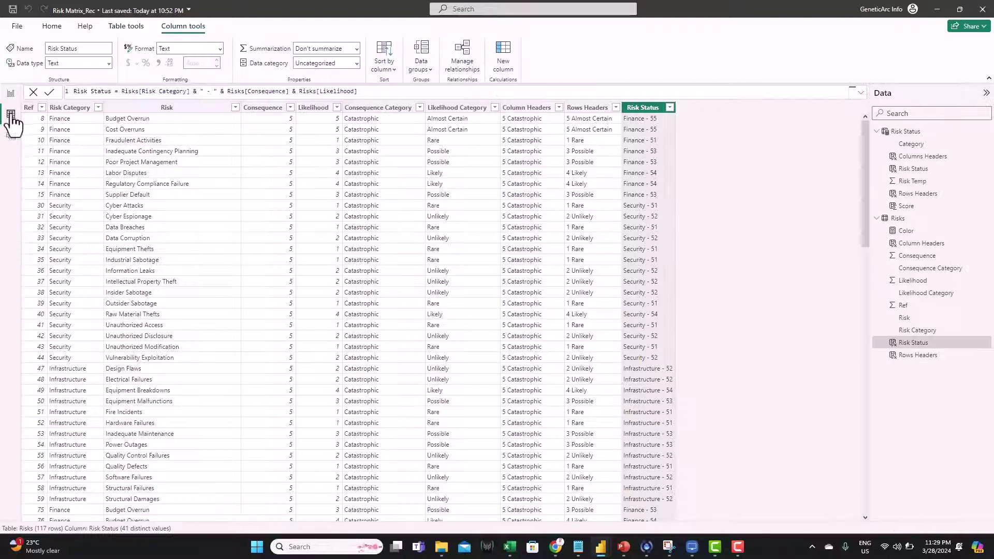
{"action": "left_click", "coordinate": [905, 131]}
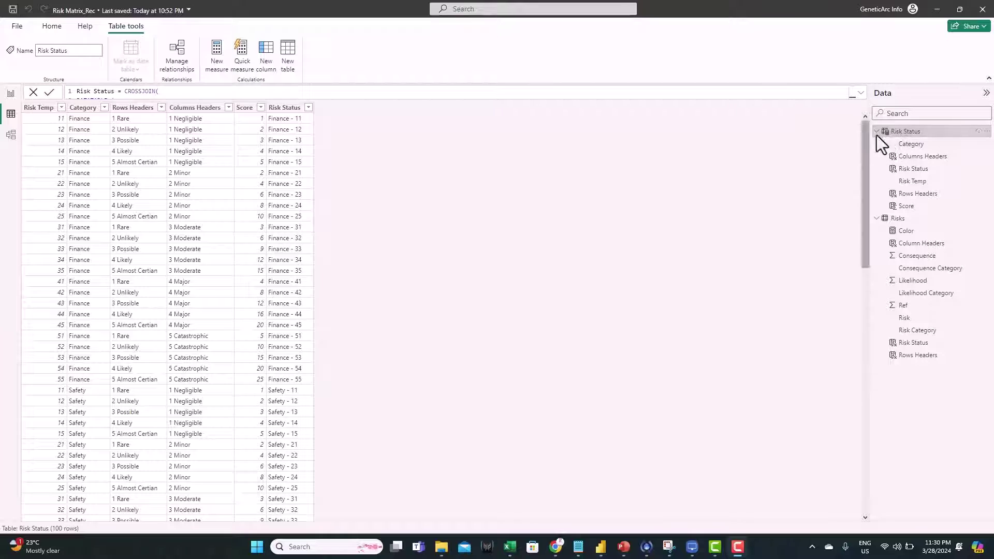
{"action": "right_click", "coordinate": [903, 132]}
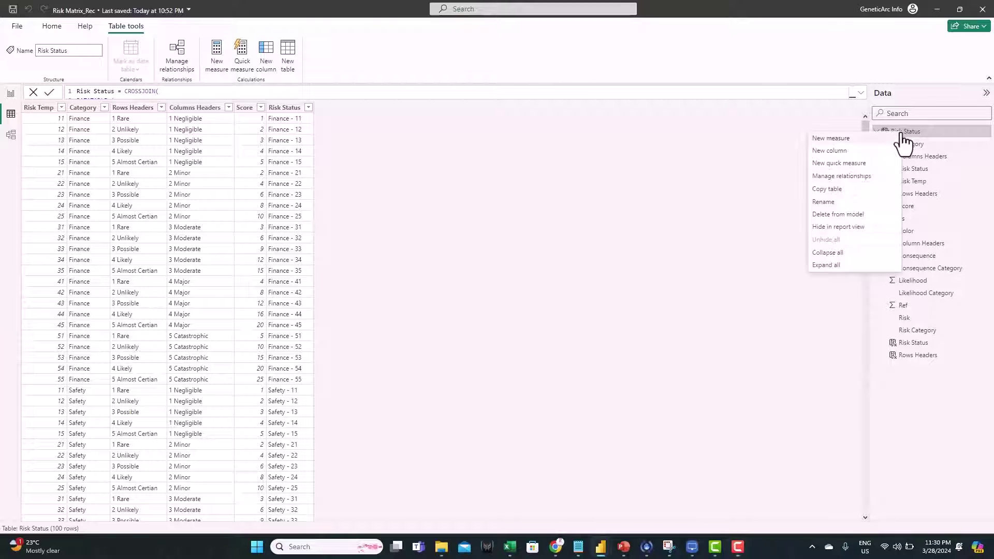
{"action": "left_click", "coordinate": [828, 151]}
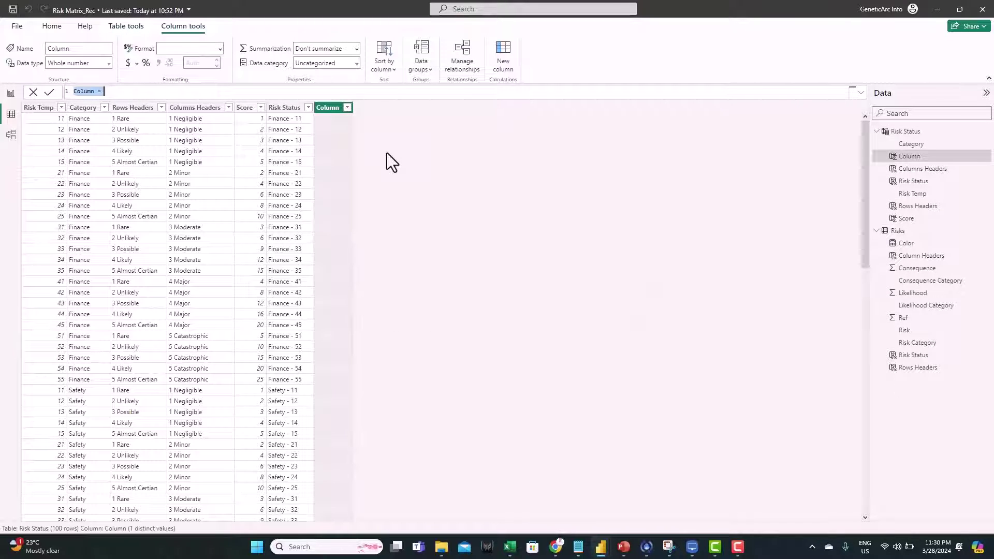
{"action": "type", "text": "Total risks = CALCULATE(COUNT(Risks[Ref]),FILTER(Risks,'Risk Status'[Risk Status]=Risks[Risk Status]),FILTER(Risks,'Risk Status'[Category]=Risks[Risk Category]))+0"}
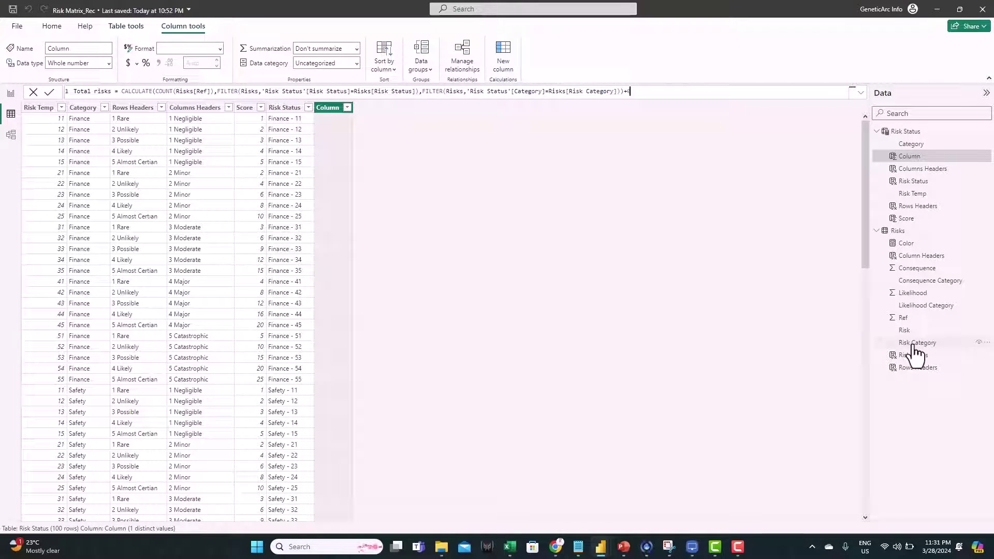
{"action": "left_click", "coordinate": [49, 91]}
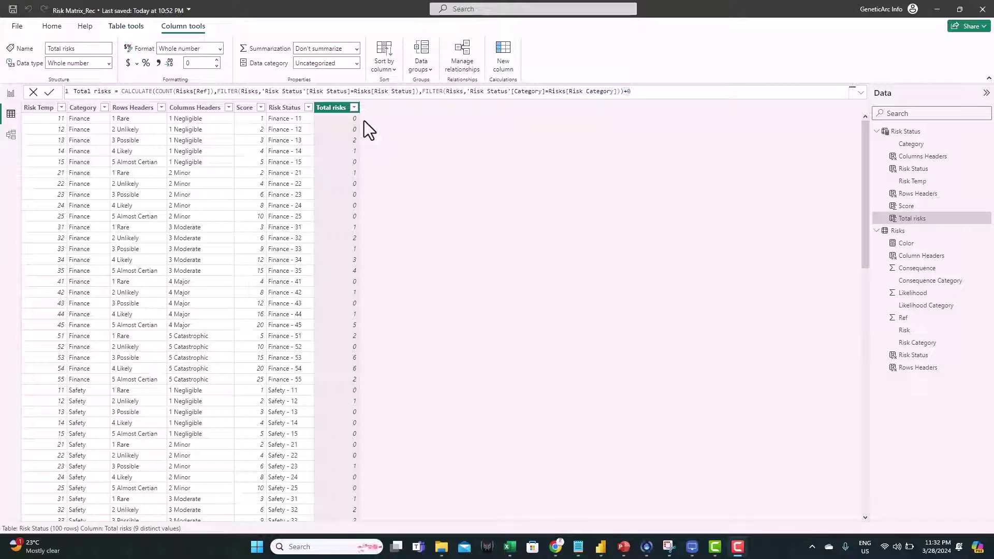
Add a Color column to Risk Status returning hex codes (#93D150, #FFFF00, #FF0000) by Score
{"action": "right_click", "coordinate": [905, 131]}
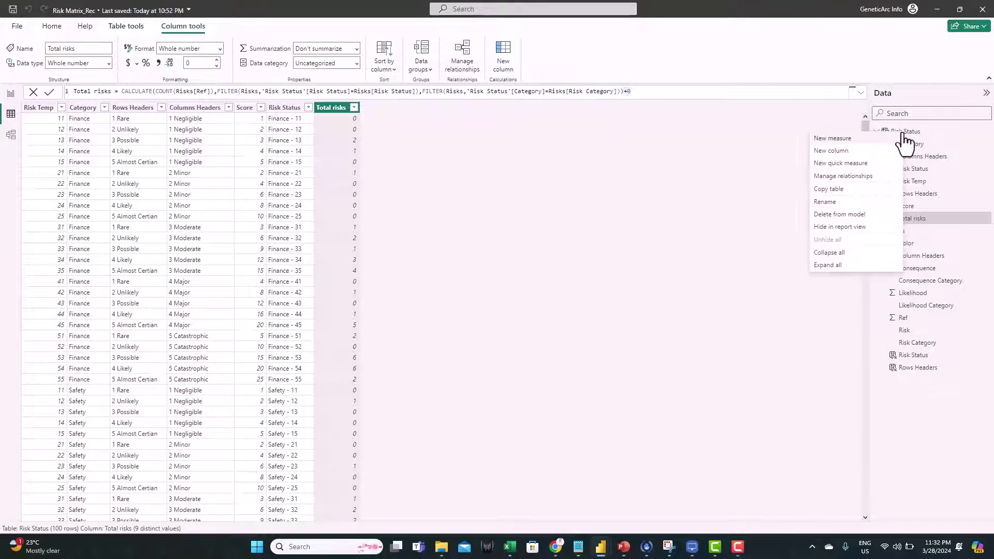
{"action": "left_click", "coordinate": [585, 182]}
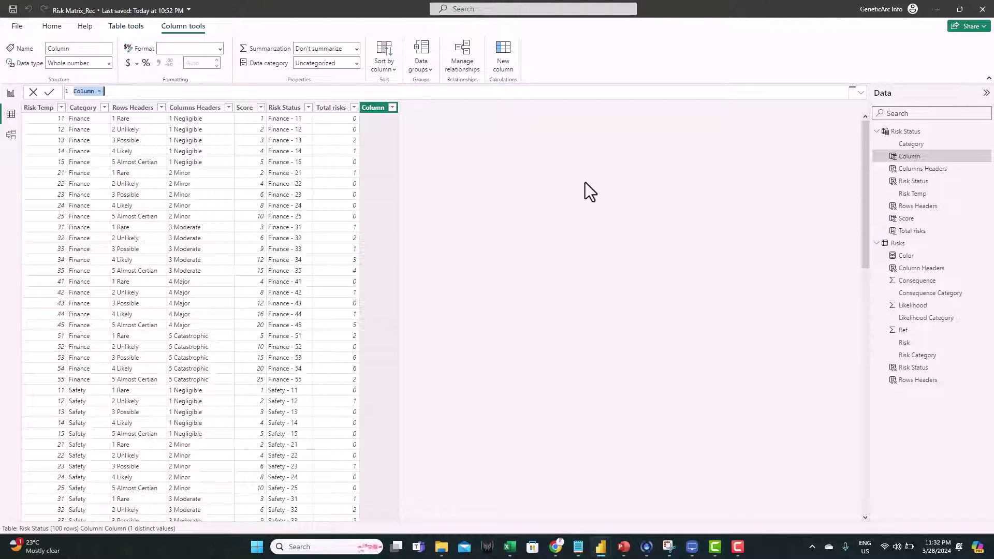
{"action": "type", "text": "Color = if('Risk Status'[Score]<=3,\"#93D150\",if('Risk Status'[Score]<=6,\"#FFFF00\",if('Risk Status'[Score]<=12,\"#FFC100\",\"#FF0000\")))"}
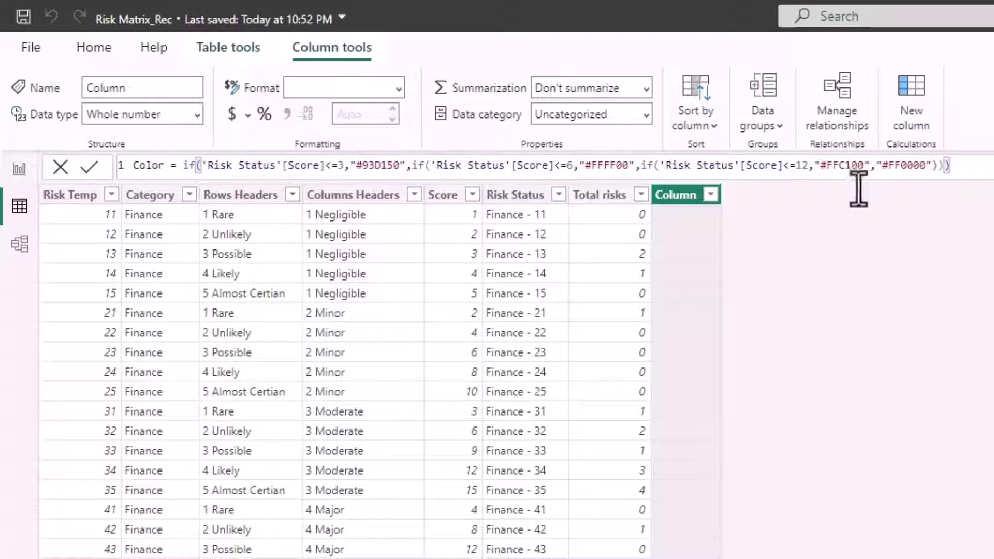
{"action": "left_click", "coordinate": [89, 166]}
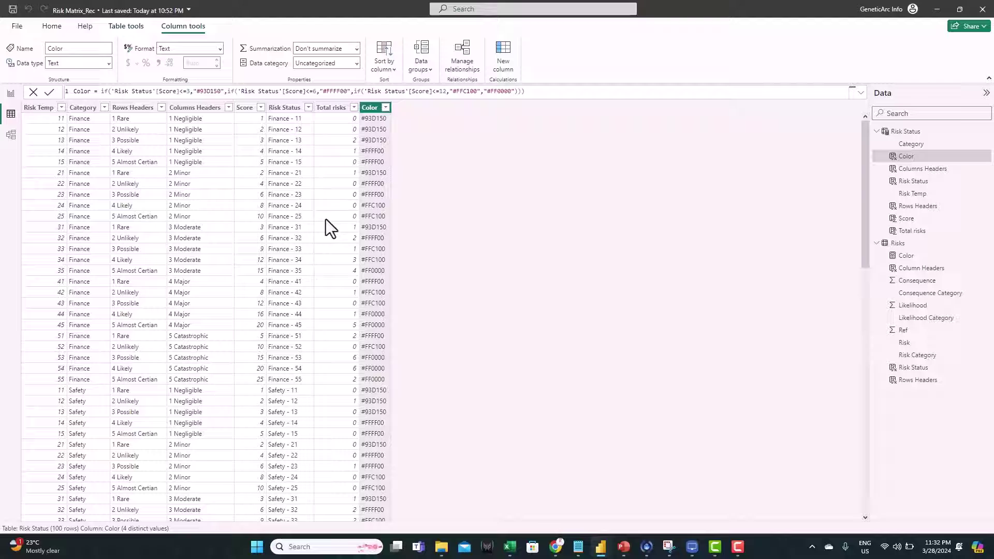
Replace the matrix rows and columns with Risk Status Rows Headers and Columns Headers
{"action": "left_click", "coordinate": [11, 93]}
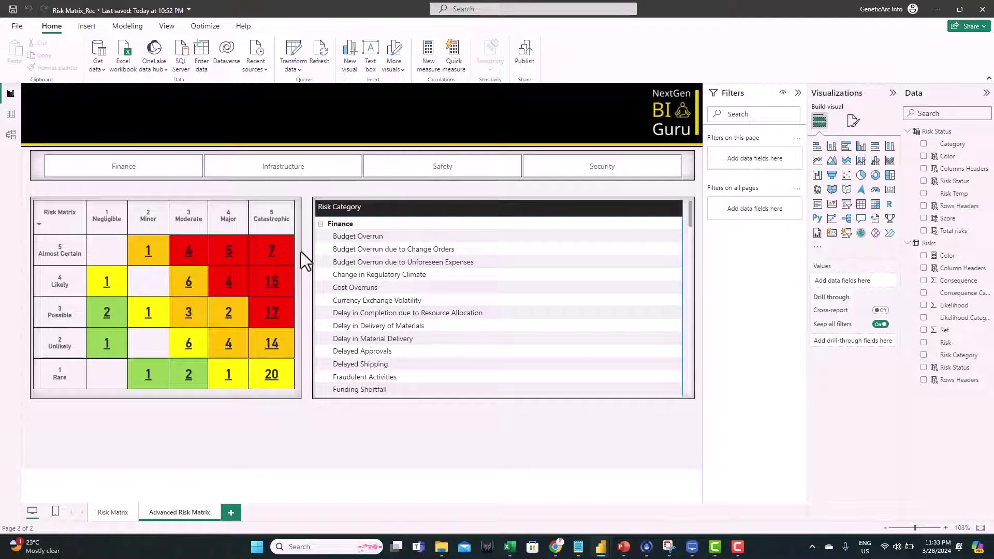
{"action": "left_click", "coordinate": [298, 252]}
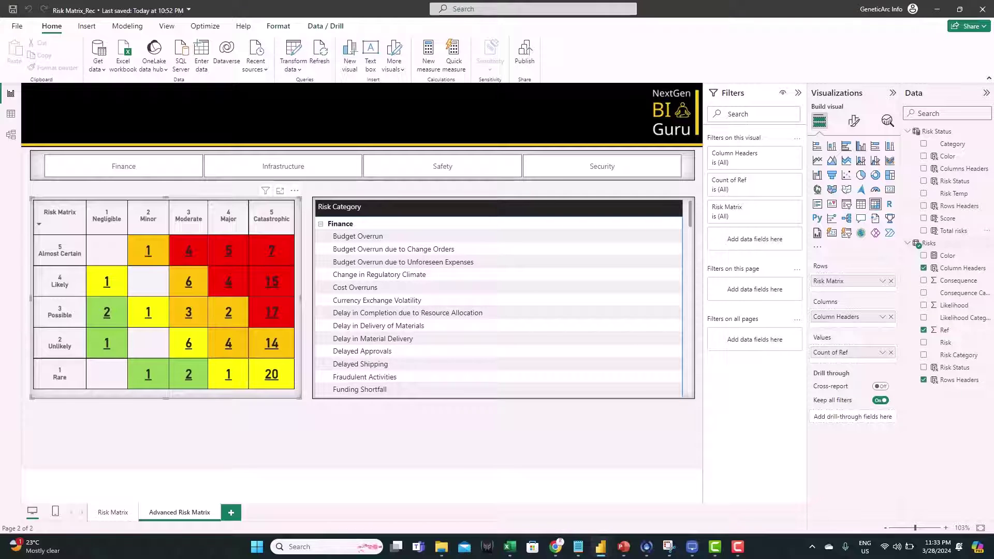
{"action": "left_click_drag", "start_coordinate": [958, 206], "coordinate": [854, 295]}
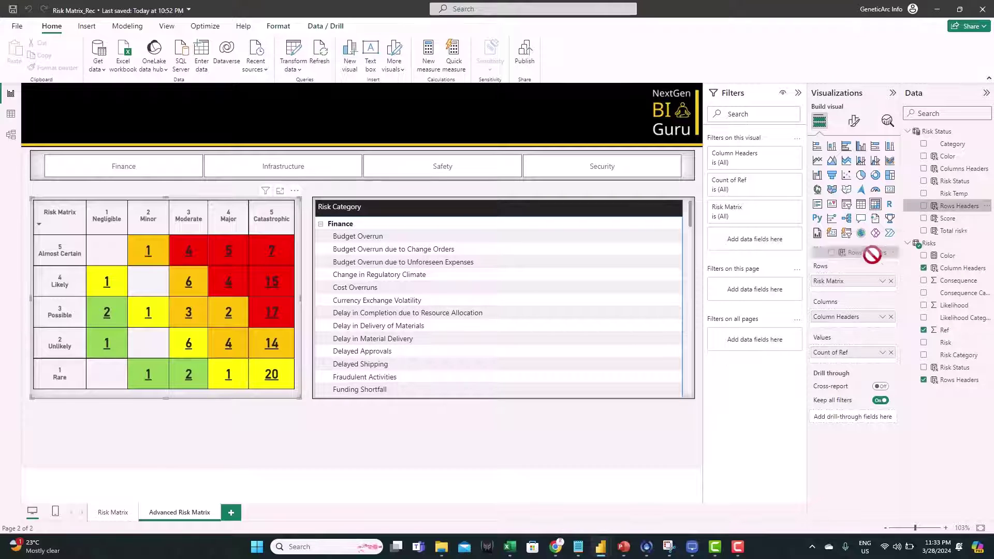
{"action": "left_click", "coordinate": [891, 281]}
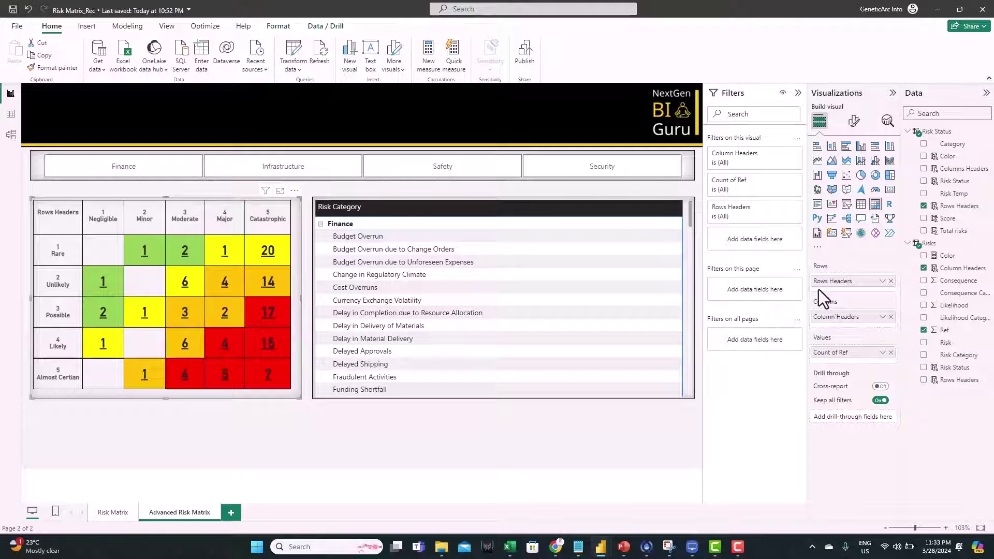
{"action": "left_click_drag", "start_coordinate": [959, 169], "coordinate": [854, 320]}
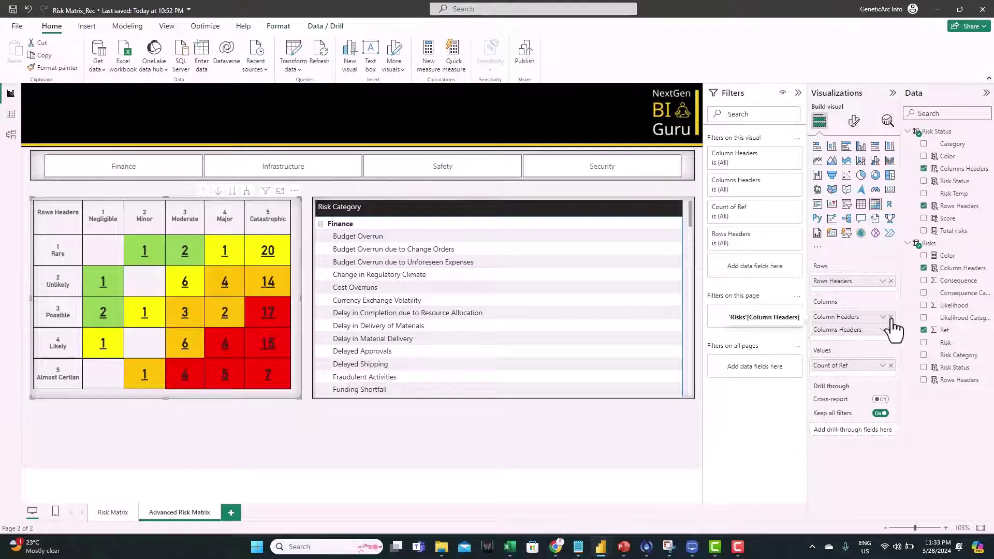
Rename the Rows Headers field in the matrix to 'Risk Matrix'
{"action": "double_click", "coordinate": [832, 281]}
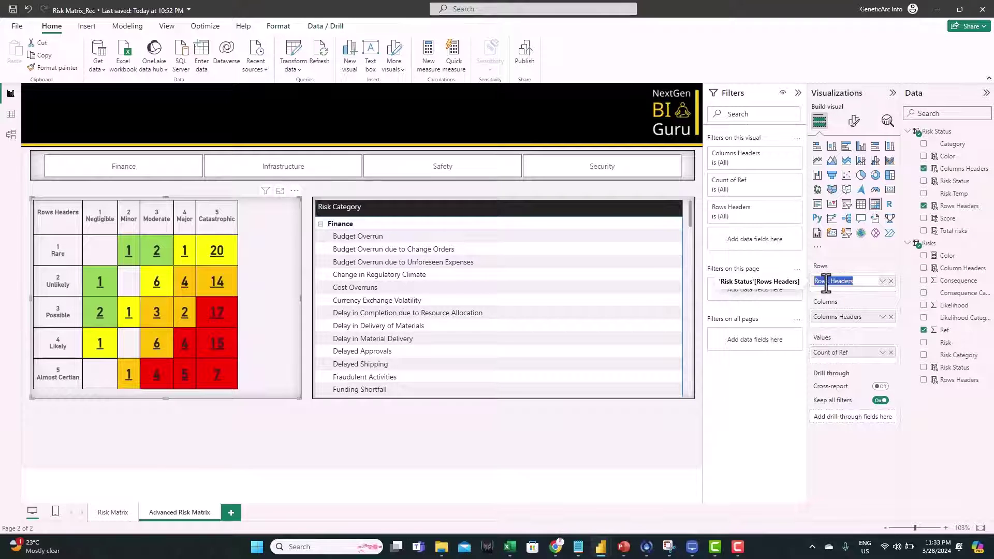
{"action": "type", "text": "Risk Matrix"}
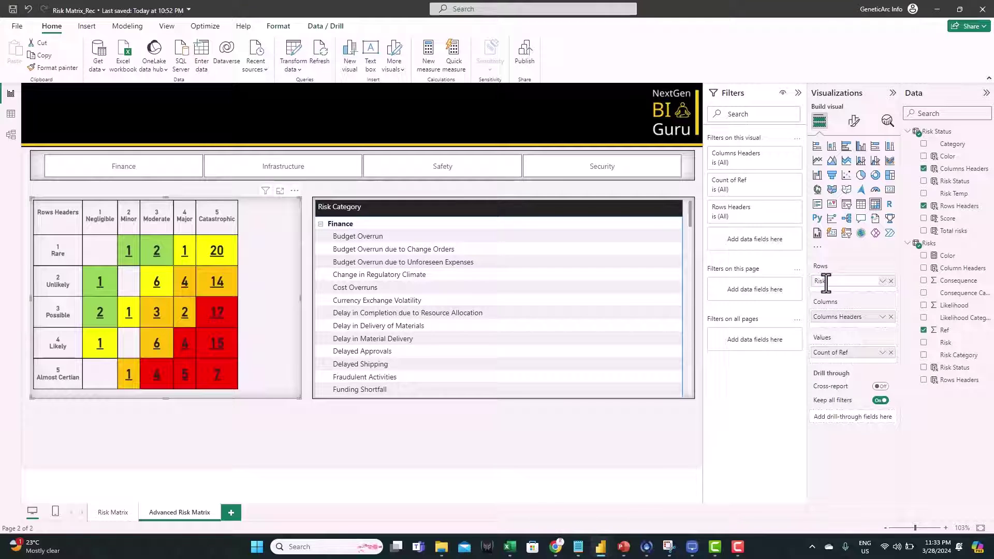
{"action": "key", "text": "Return"}
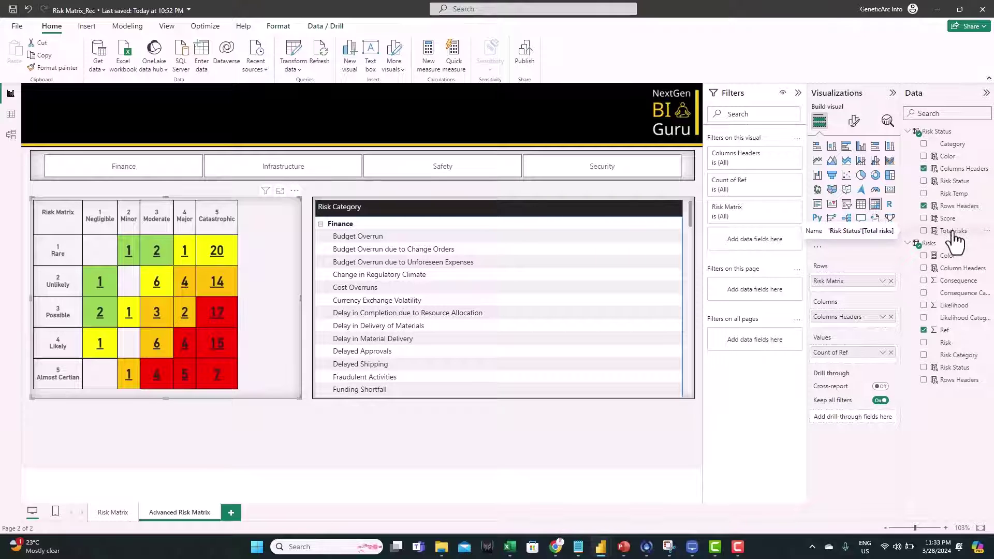
Make the matrix values Sum of Total risks instead of Count of Ref
{"action": "mouse_move", "coordinate": [952, 231]}
{"action": "left_mouse_down"}
{"action": "mouse_move", "coordinate": [875, 349]}
{"action": "mouse_move", "coordinate": [854, 355]}
{"action": "left_mouse_up"}
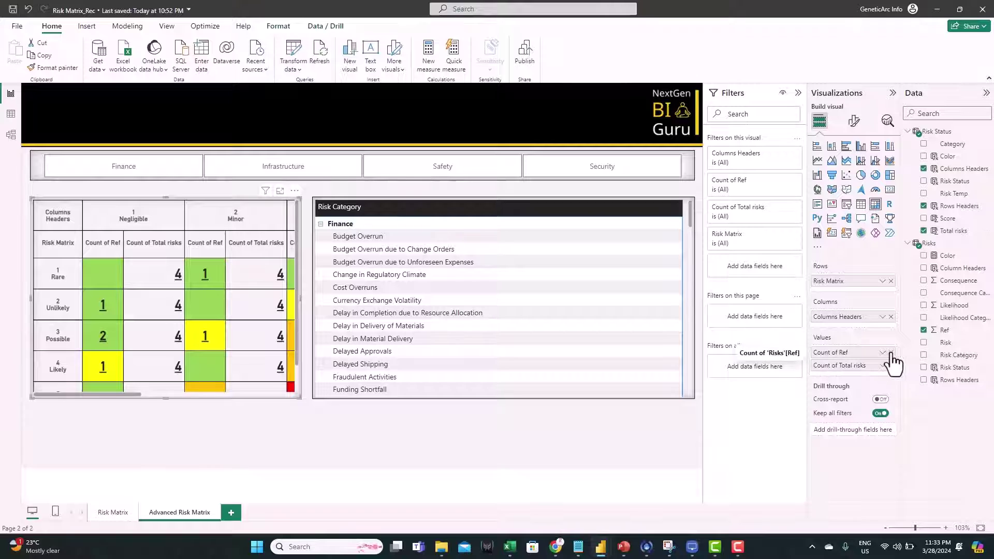
{"action": "left_click", "coordinate": [890, 353]}
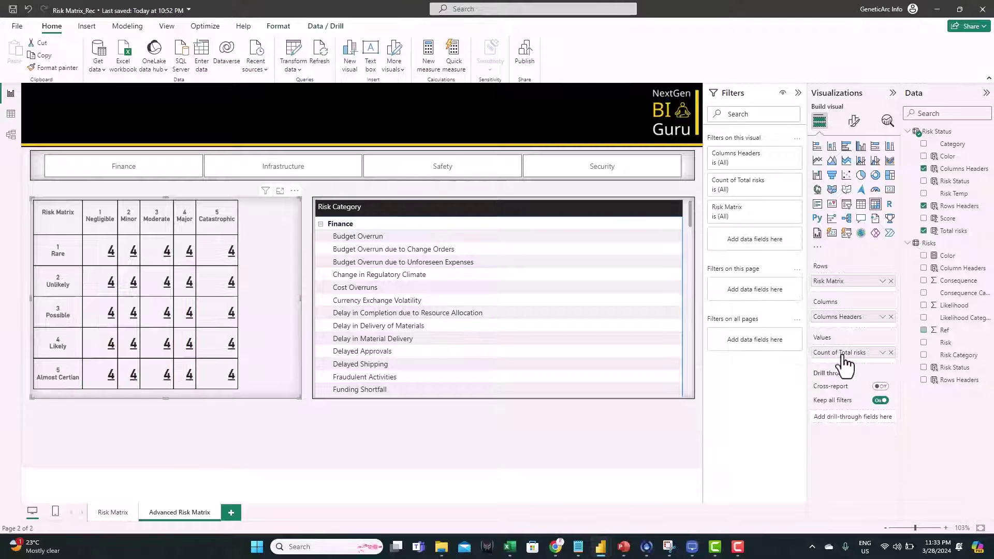
{"action": "left_click", "coordinate": [882, 353]}
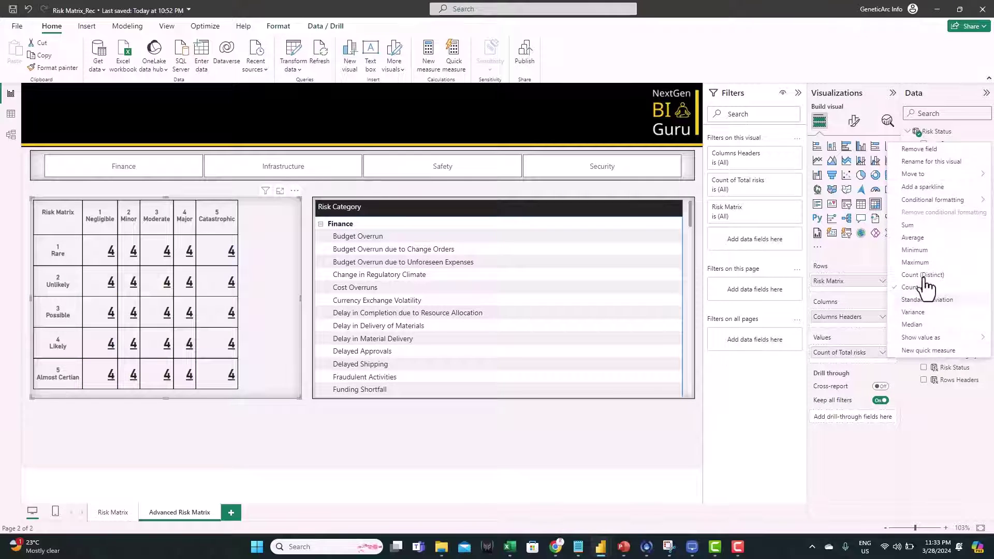
{"action": "left_click", "coordinate": [907, 225]}
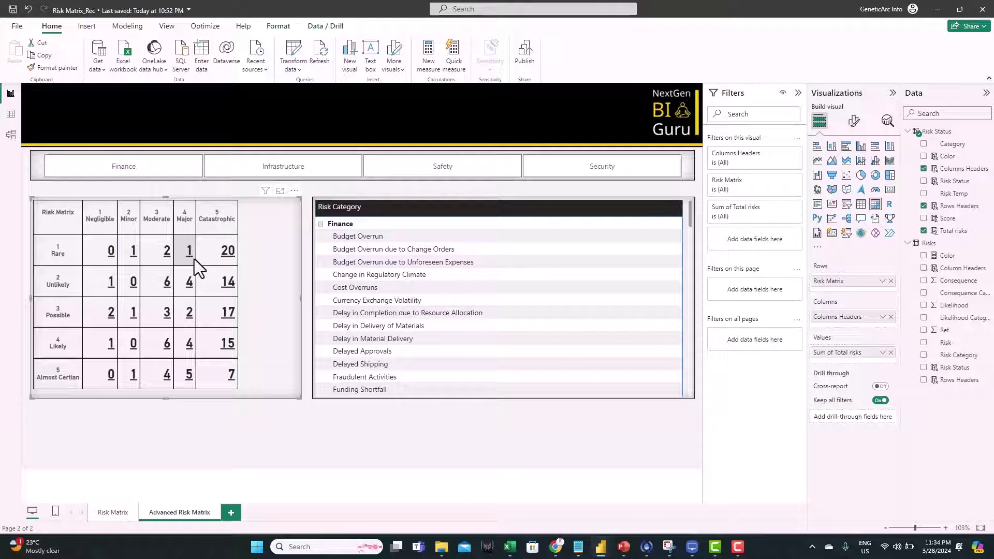
Enable background colour under Cell elements and start its conditional formatting
{"action": "left_click", "coordinate": [854, 122]}
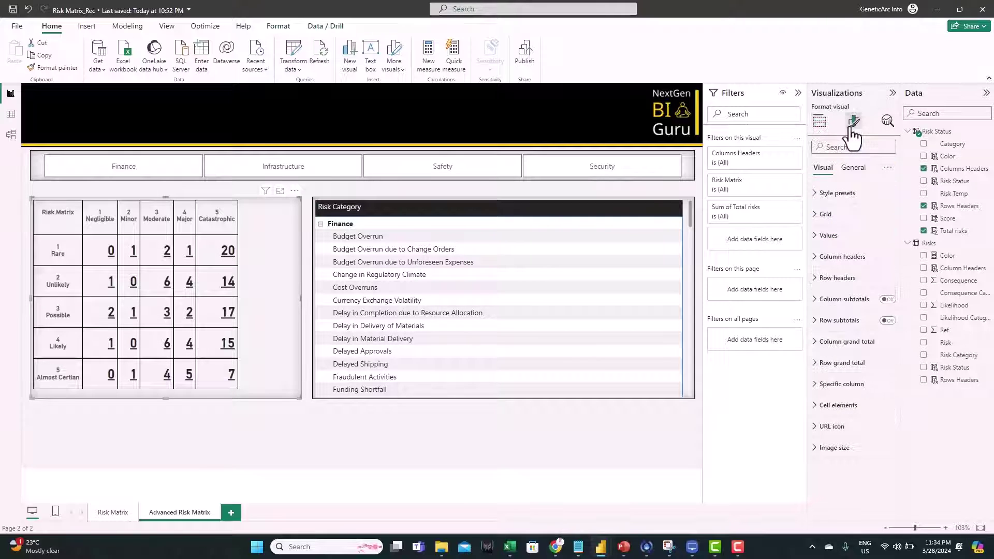
{"action": "left_click", "coordinate": [838, 405]}
{"action": "scroll", "coordinate": [843, 414], "scroll_direction": "down", "scroll_amount": 1}
{"action": "scroll", "coordinate": [842, 412], "scroll_direction": "down", "scroll_amount": 2}
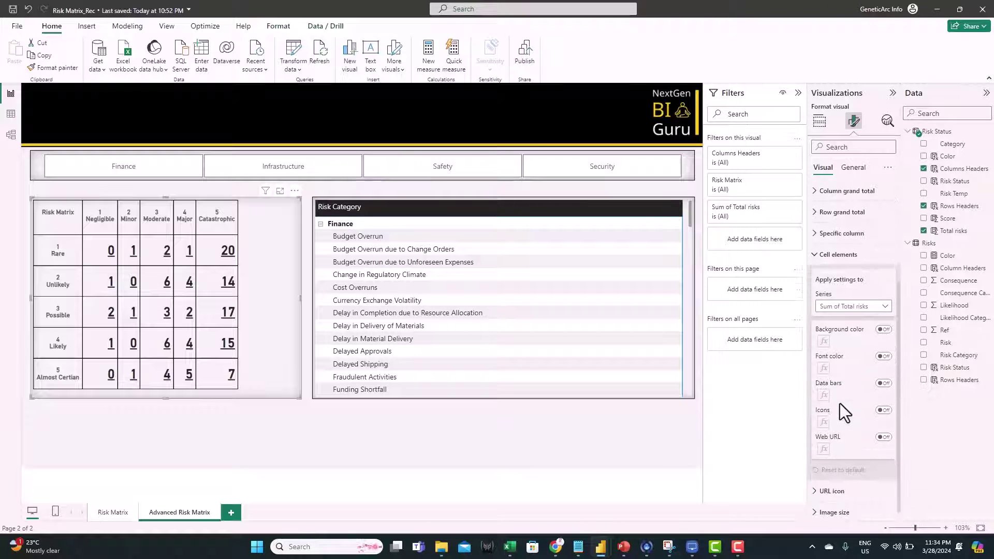
{"action": "left_click", "coordinate": [883, 329]}
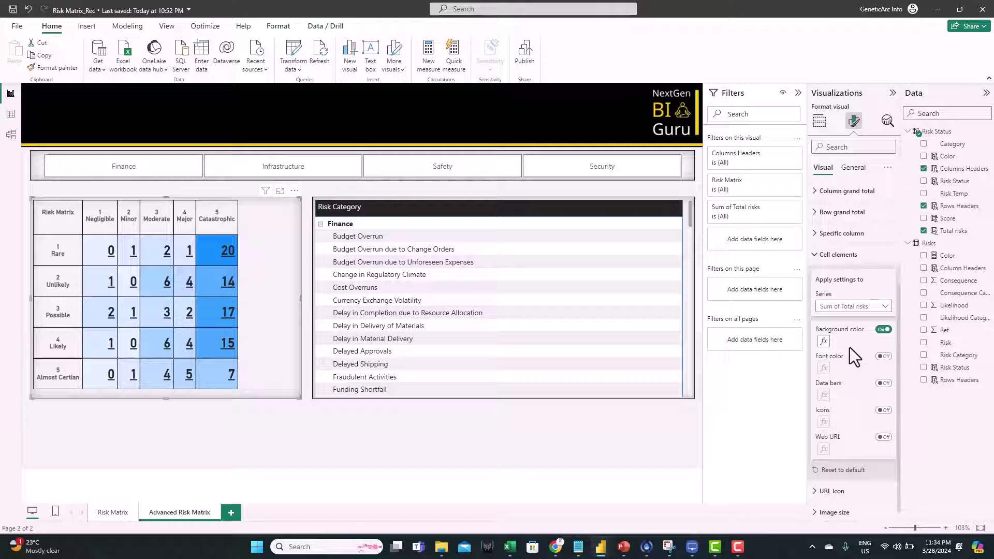
{"action": "left_click", "coordinate": [824, 341]}
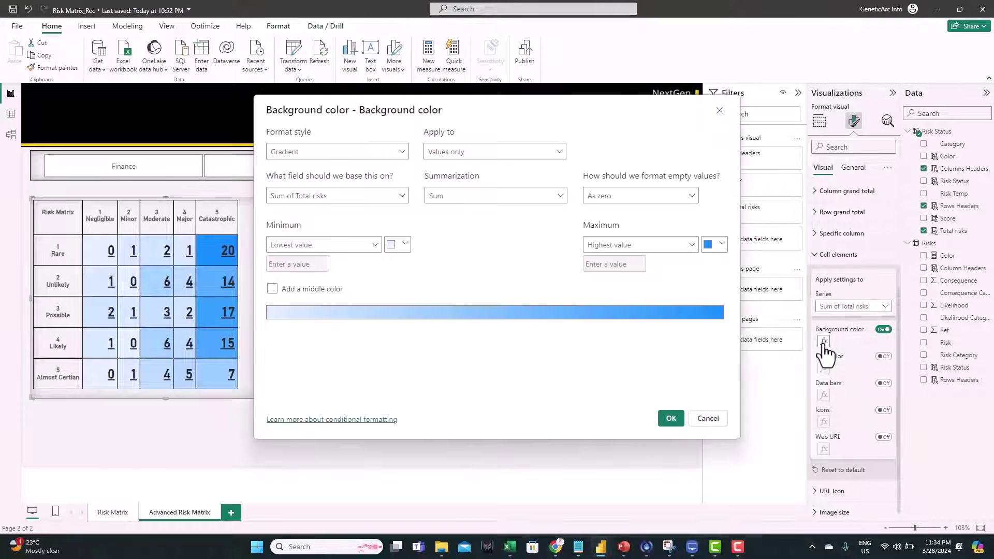
Colour cell backgrounds by field value using the Color field
{"action": "left_click", "coordinate": [337, 152]}
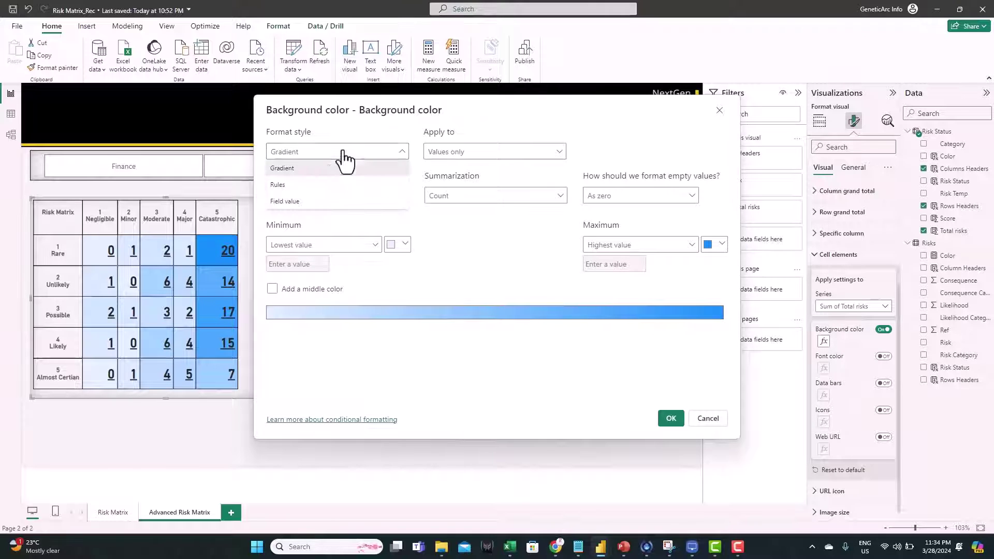
{"action": "left_click", "coordinate": [285, 200]}
{"action": "left_click", "coordinate": [323, 197]}
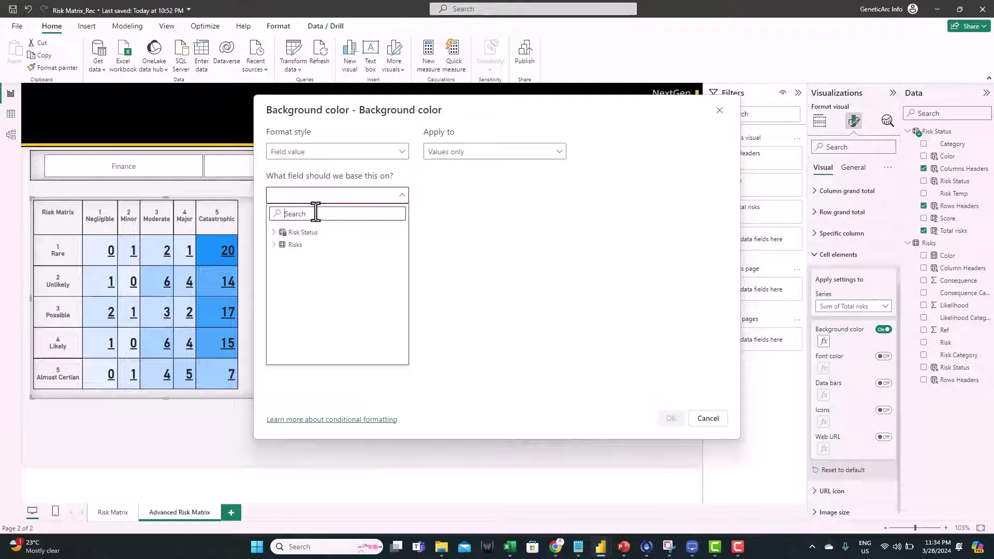
{"action": "type", "text": "colo"}
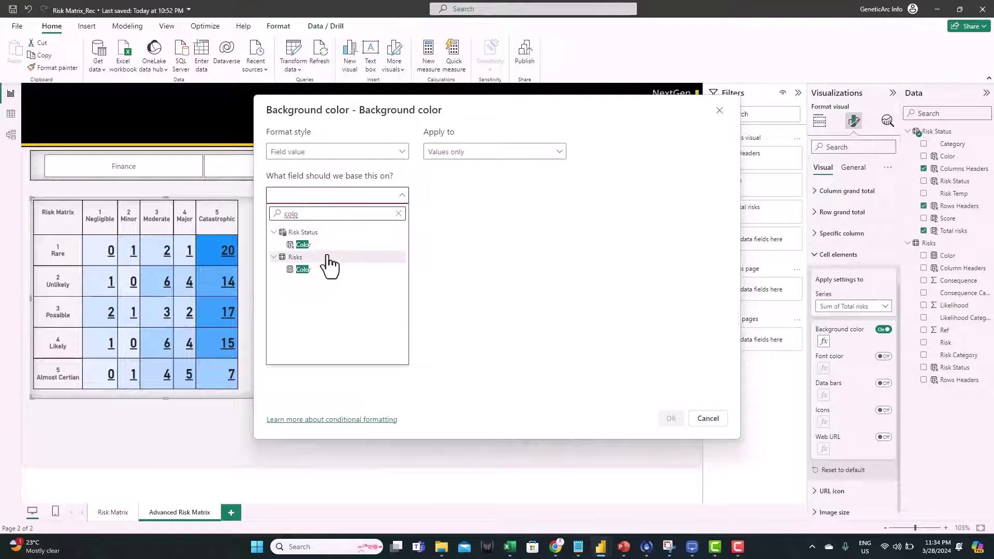
{"action": "left_click", "coordinate": [303, 244]}
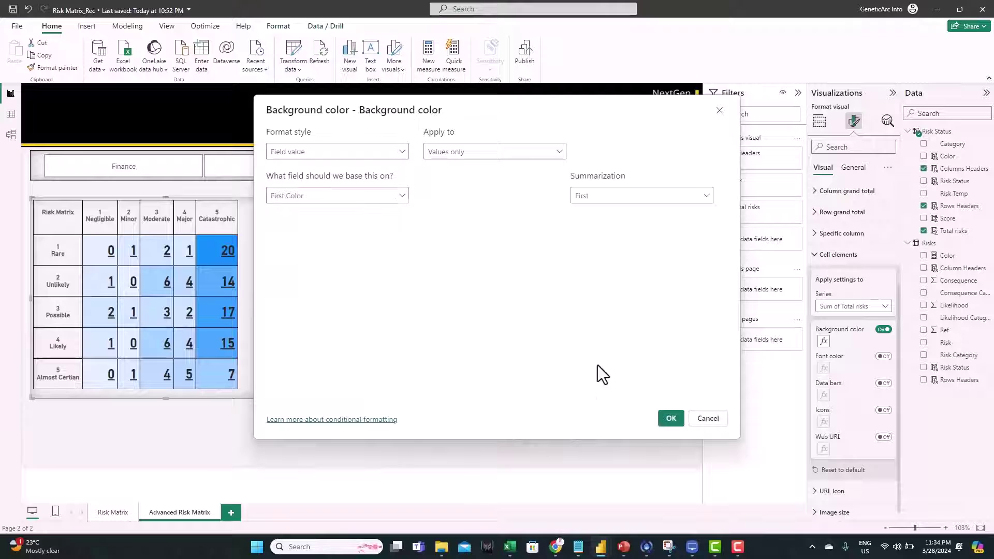
{"action": "left_click", "coordinate": [671, 418]}
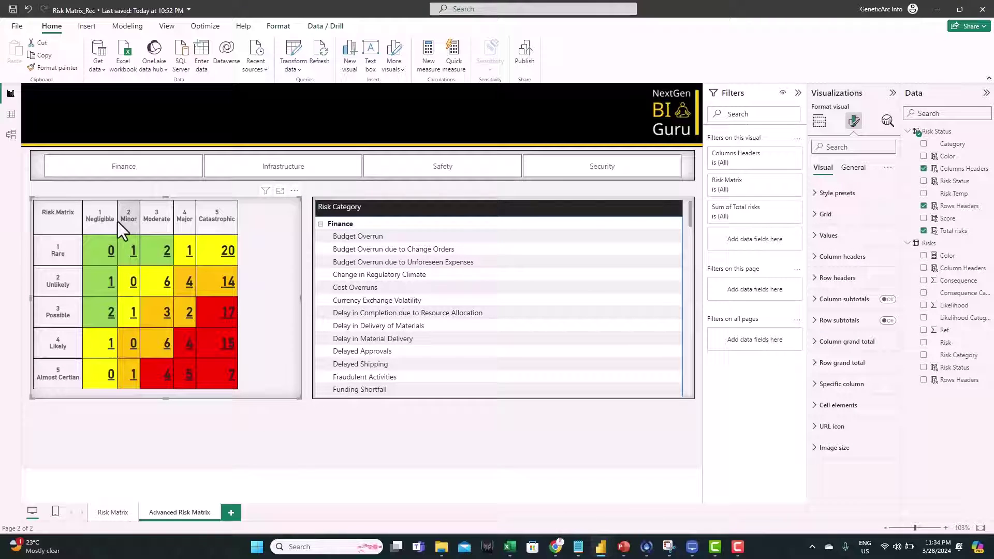
Widen the Negligible and Moderate columns and centre the values via Specific column settings
{"action": "left_click_drag", "start_coordinate": [117, 219], "coordinate": [153, 220]}
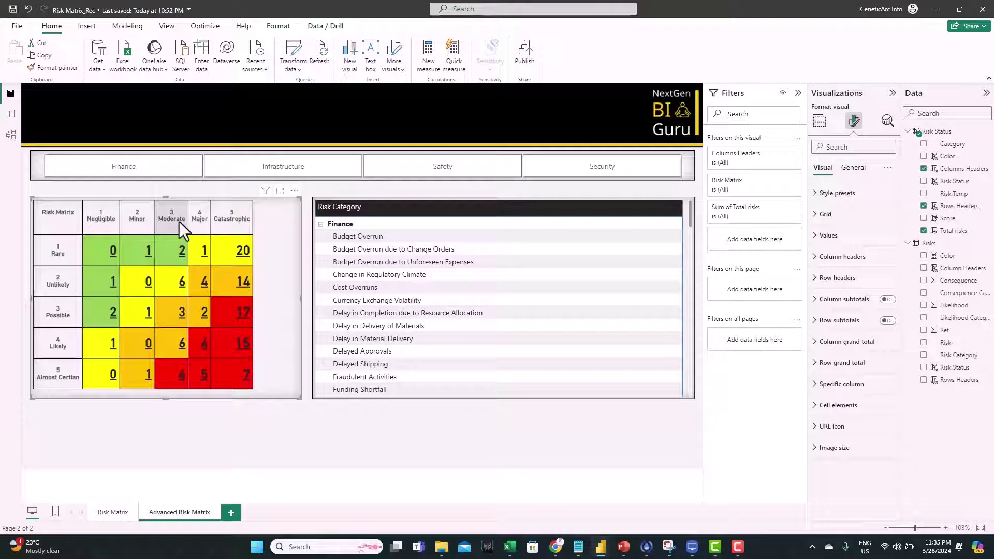
{"action": "left_click_drag", "start_coordinate": [189, 221], "coordinate": [238, 219]}
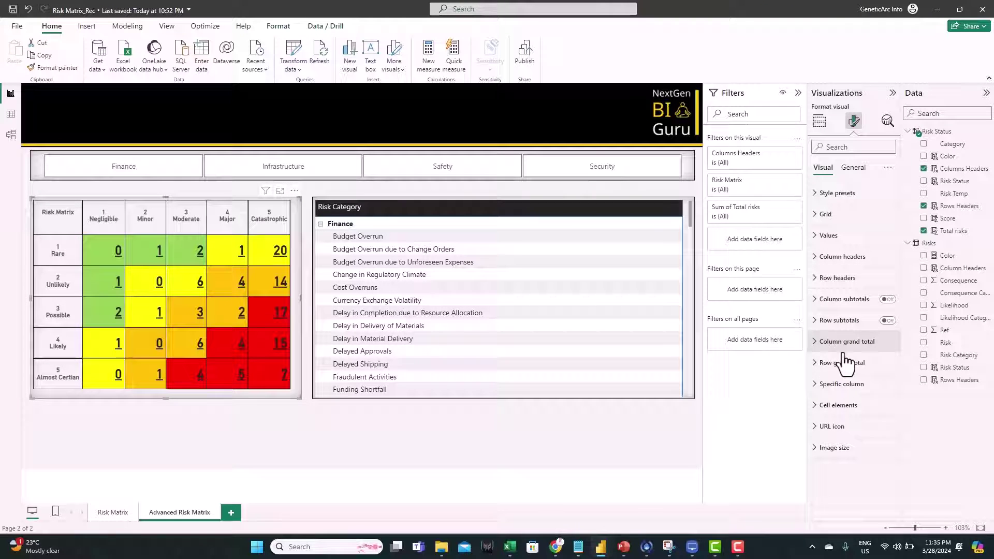
{"action": "left_click", "coordinate": [841, 383]}
{"action": "scroll", "coordinate": [847, 373], "scroll_direction": "down", "scroll_amount": 3}
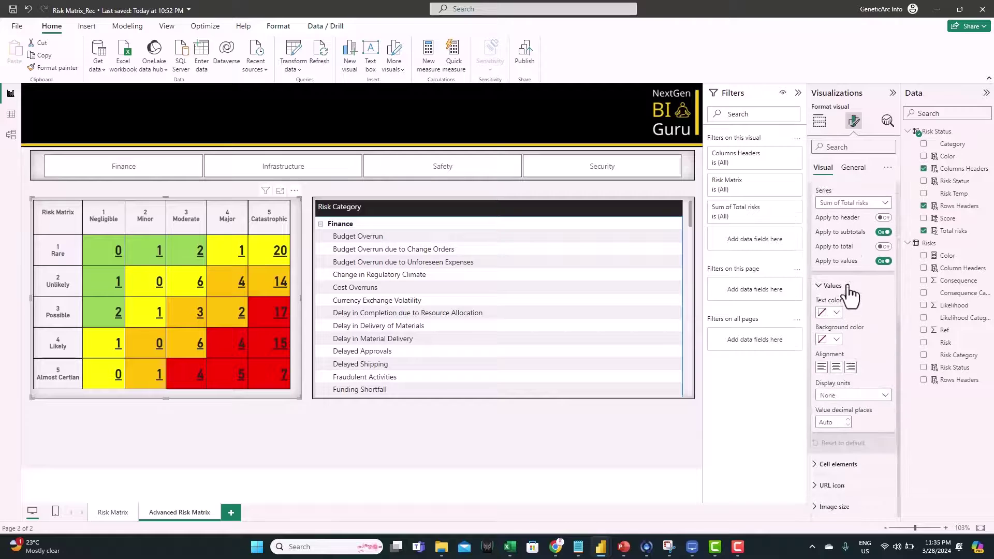
{"action": "scroll", "coordinate": [850, 294], "scroll_direction": "up", "scroll_amount": 1}
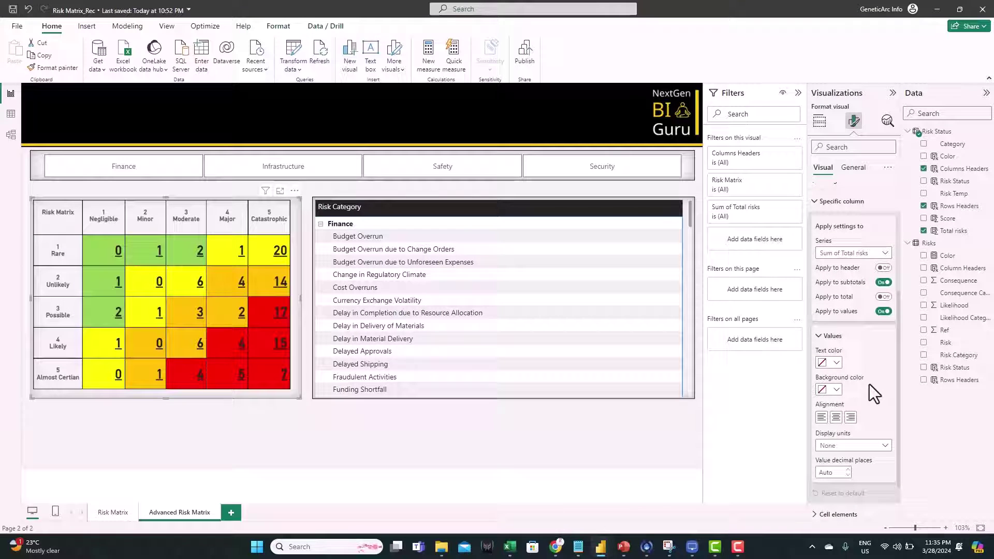
{"action": "scroll", "coordinate": [868, 384], "scroll_direction": "down", "scroll_amount": 1}
{"action": "left_click", "coordinate": [836, 367]}
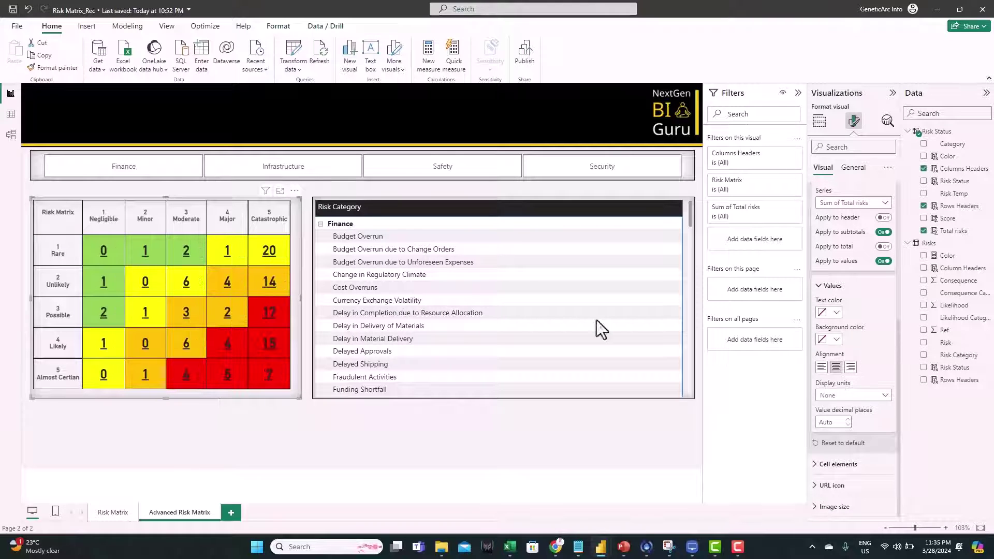
{"action": "mouse_move", "coordinate": [58, 214]}
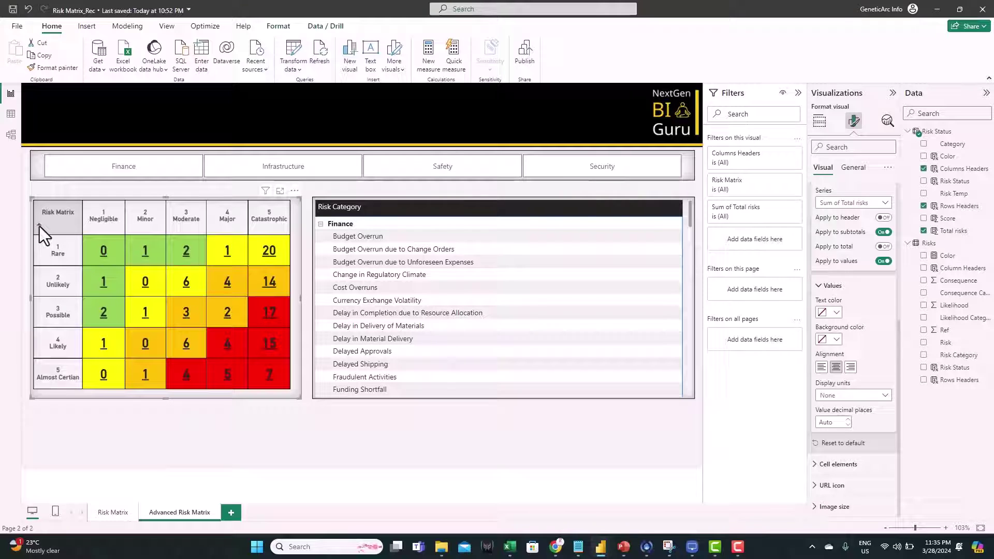
Sort the Risk Matrix rows descending, 5 Almost Certian down to 1 Rare
{"action": "left_click", "coordinate": [41, 225]}
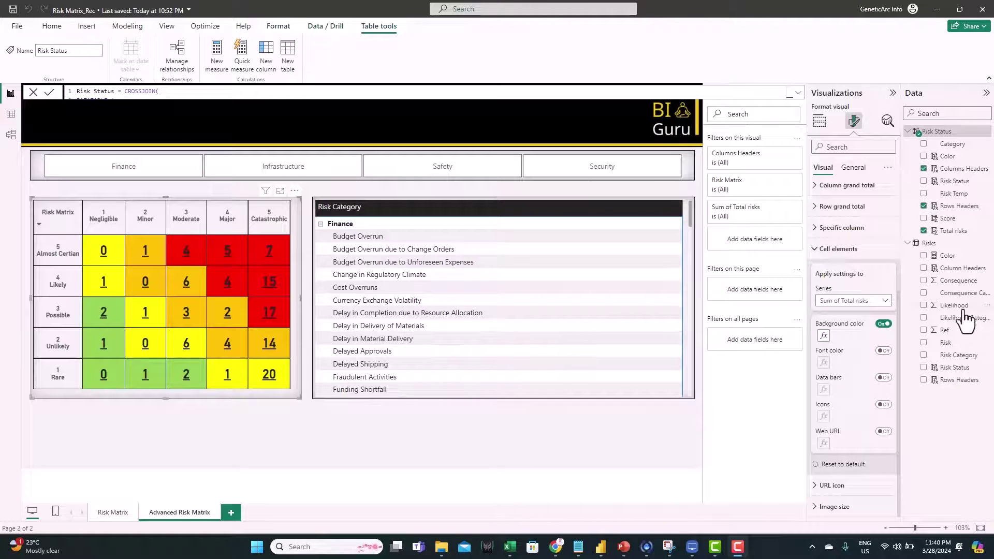
Create a Zero Color measure in Risk Status returning the colour where total risks sum to zero
{"action": "right_click", "coordinate": [933, 132]}
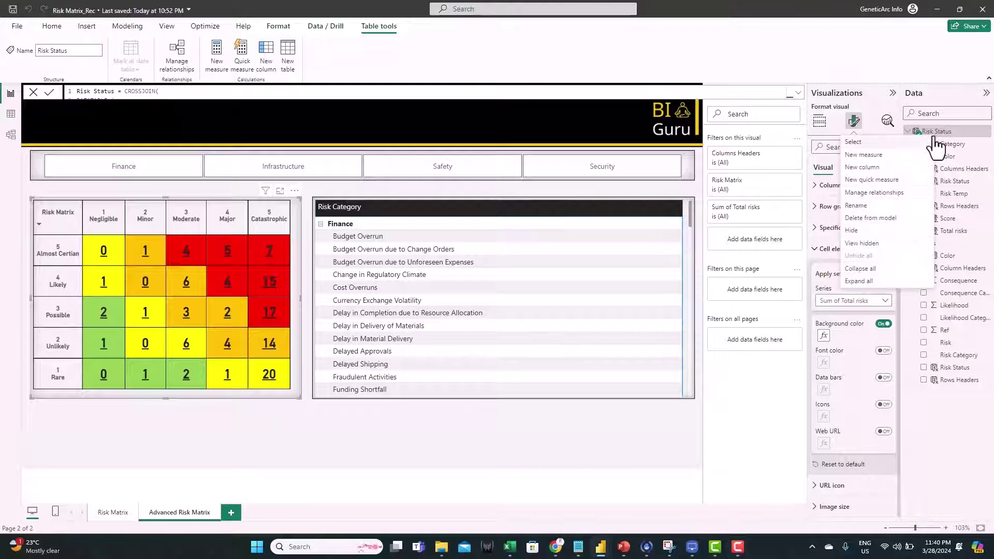
{"action": "left_click", "coordinate": [865, 156]}
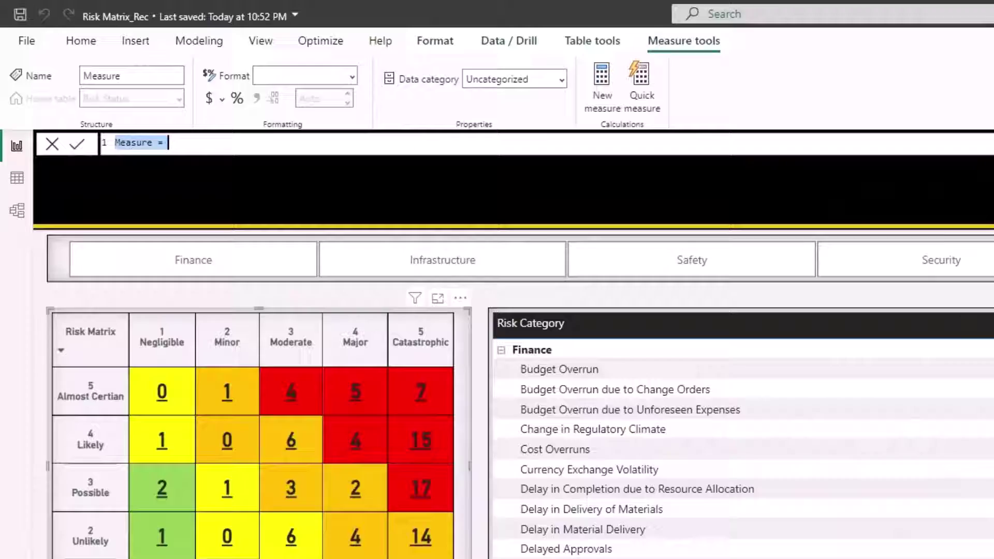
{"action": "type", "text": "Zero Color = if(SUM('Risk Status'[Total risks])=0,max('Risk Status'[Color]))"}
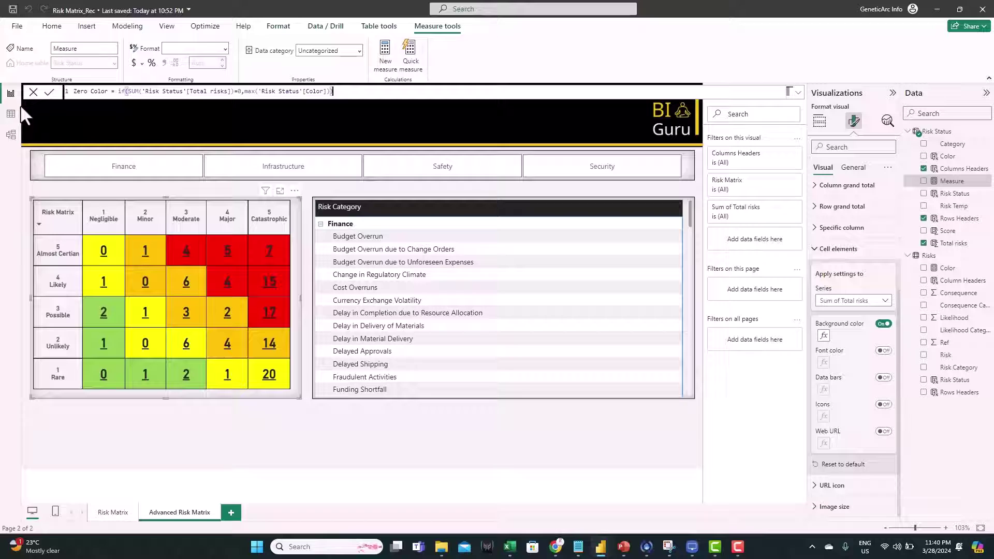
{"action": "left_click", "coordinate": [50, 92]}
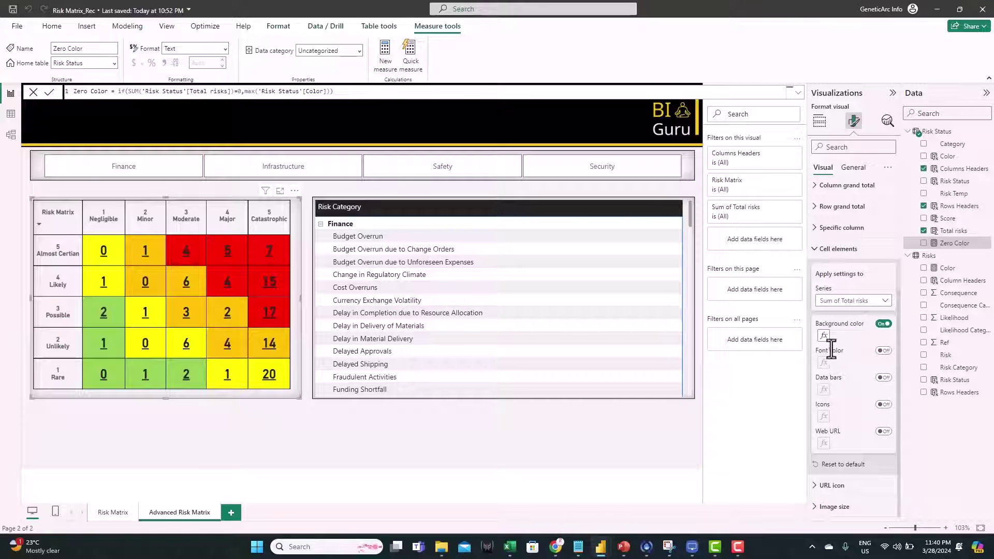
Set the cell font colour by field value using the Zero Color measure so zeros disappear
{"action": "left_click", "coordinate": [884, 350]}
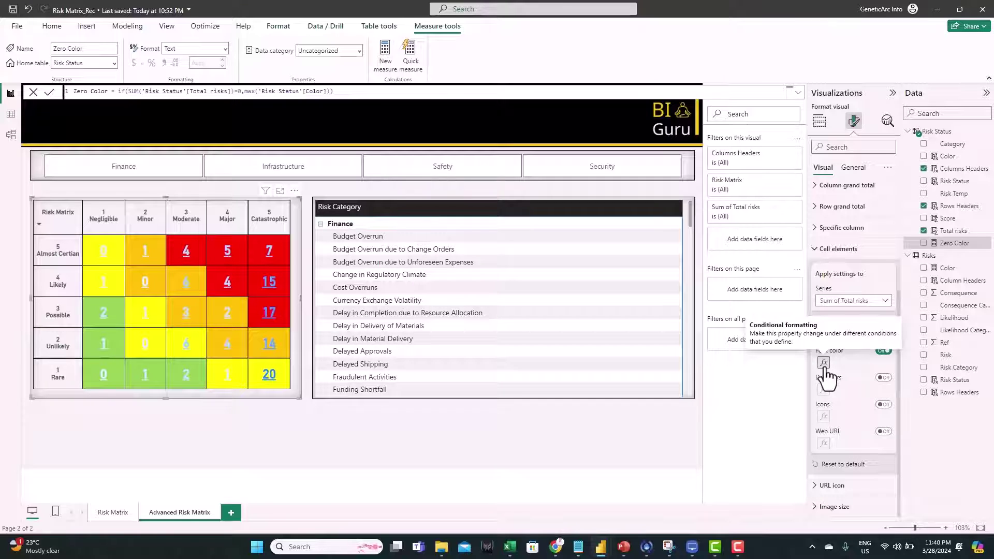
{"action": "left_click", "coordinate": [824, 363]}
{"action": "left_click", "coordinate": [336, 152]}
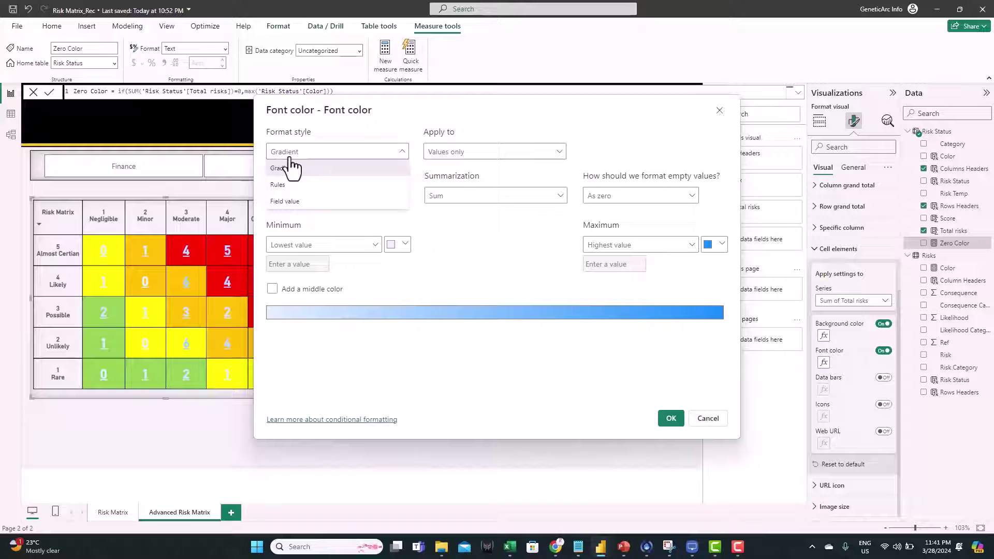
{"action": "left_click", "coordinate": [285, 201]}
{"action": "left_click", "coordinate": [336, 195]}
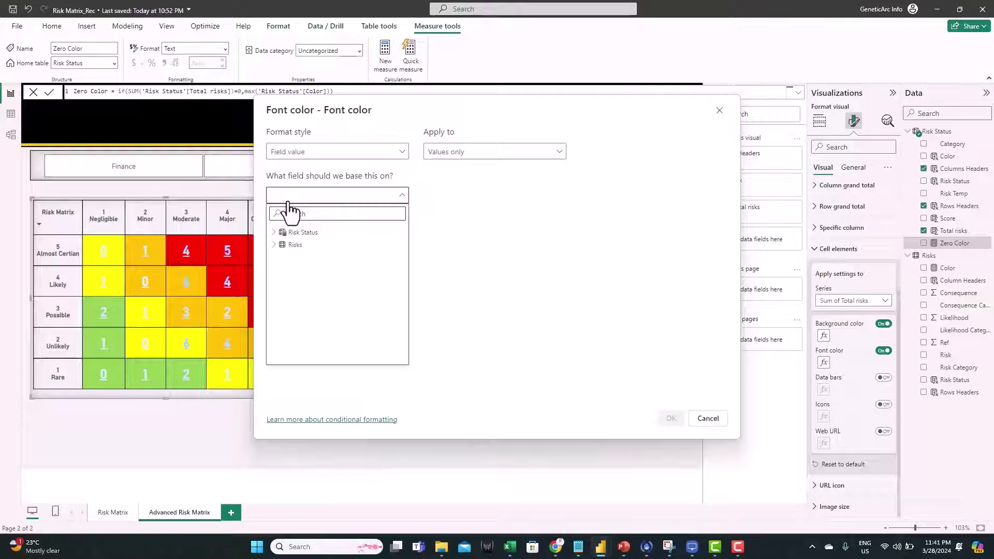
{"action": "type", "text": "zer"}
{"action": "left_click", "coordinate": [310, 245]}
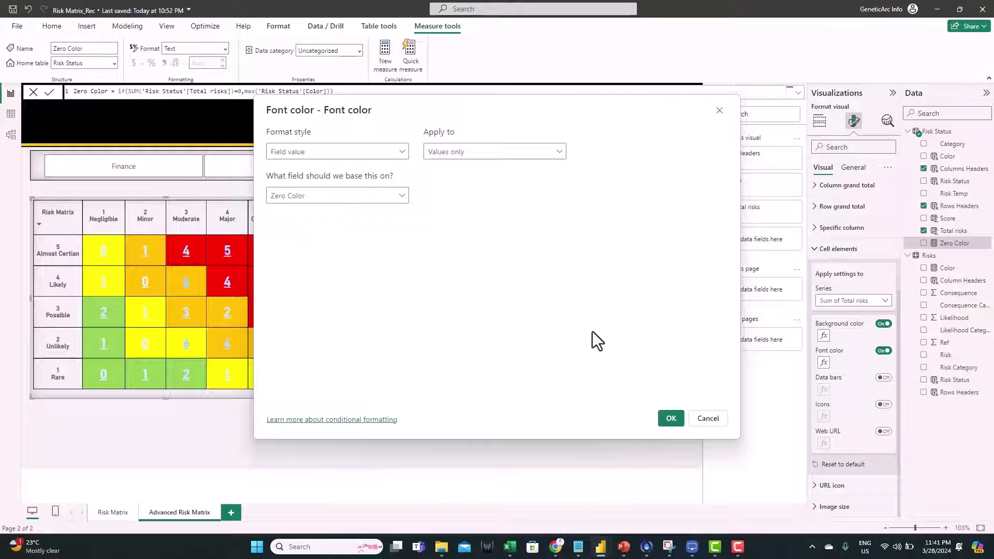
{"action": "left_click", "coordinate": [671, 417]}
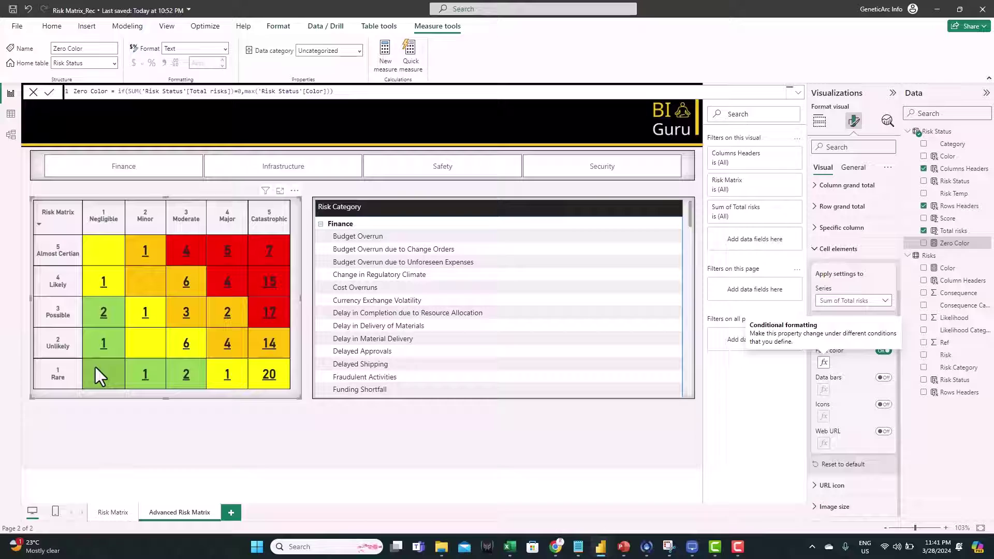
Point the category slicer at Risk Status Category instead of Risk Category
{"action": "left_click", "coordinate": [262, 406]}
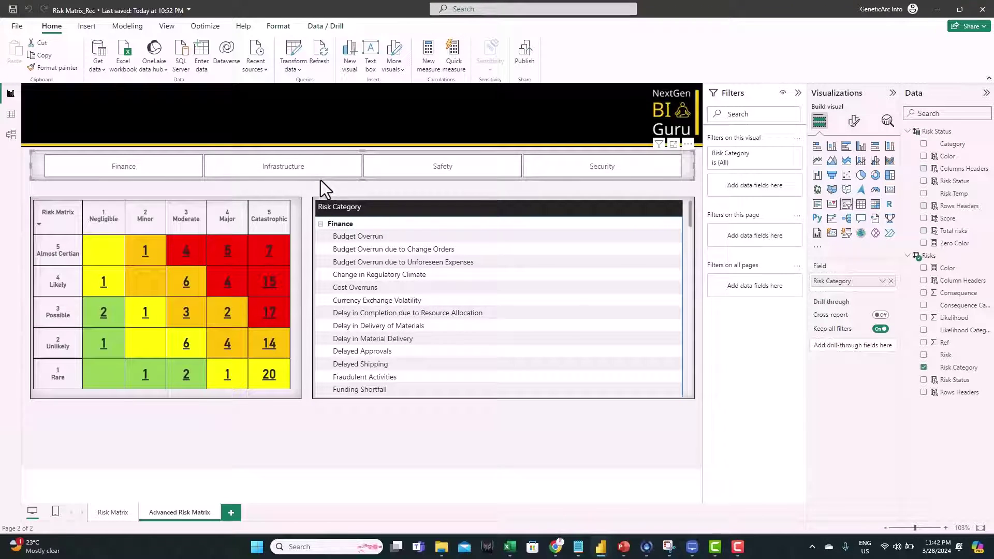
{"action": "left_click", "coordinate": [346, 177]}
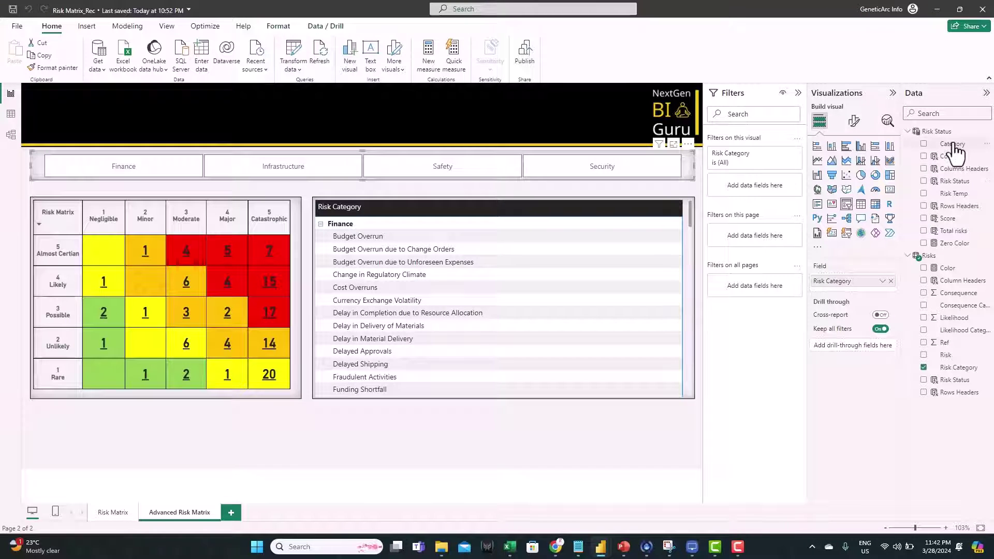
{"action": "mouse_move", "coordinate": [954, 144]}
{"action": "left_mouse_down"}
{"action": "mouse_move", "coordinate": [875, 286]}
{"action": "mouse_move", "coordinate": [854, 281]}
{"action": "left_mouse_up"}
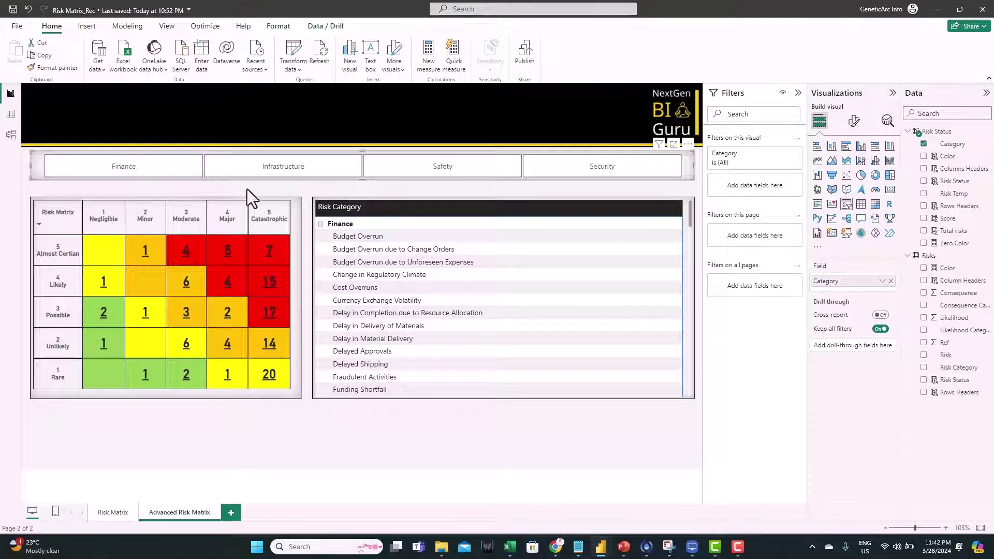
Filter the page through Infrastructure, Safety and Security, ending on Finance
{"action": "left_click", "coordinate": [256, 175]}
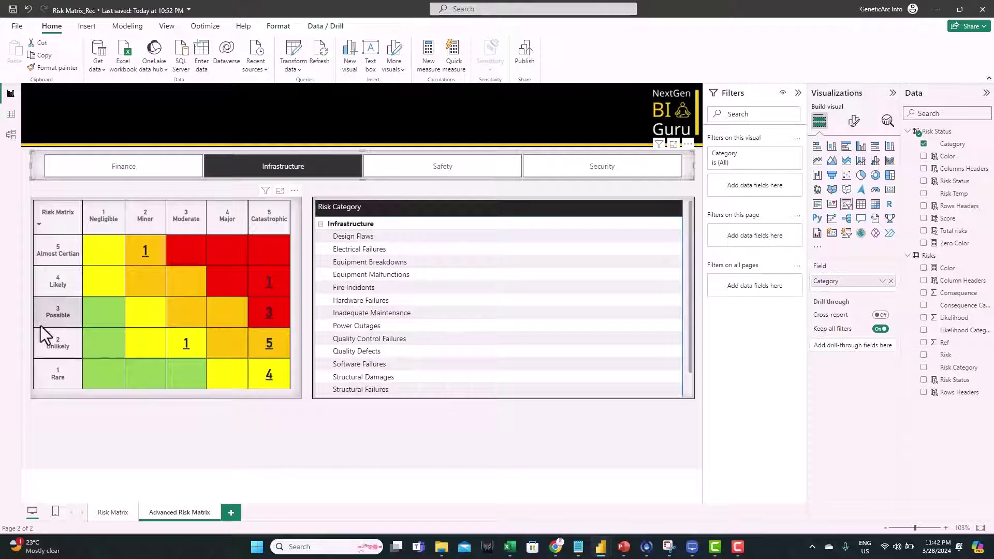
{"action": "left_click", "coordinate": [458, 173]}
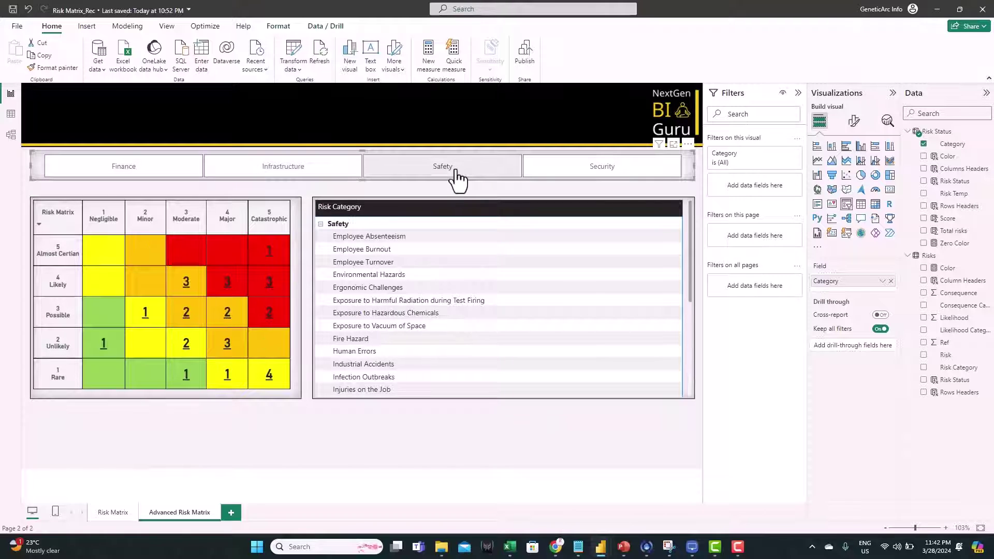
{"action": "left_click", "coordinate": [606, 170]}
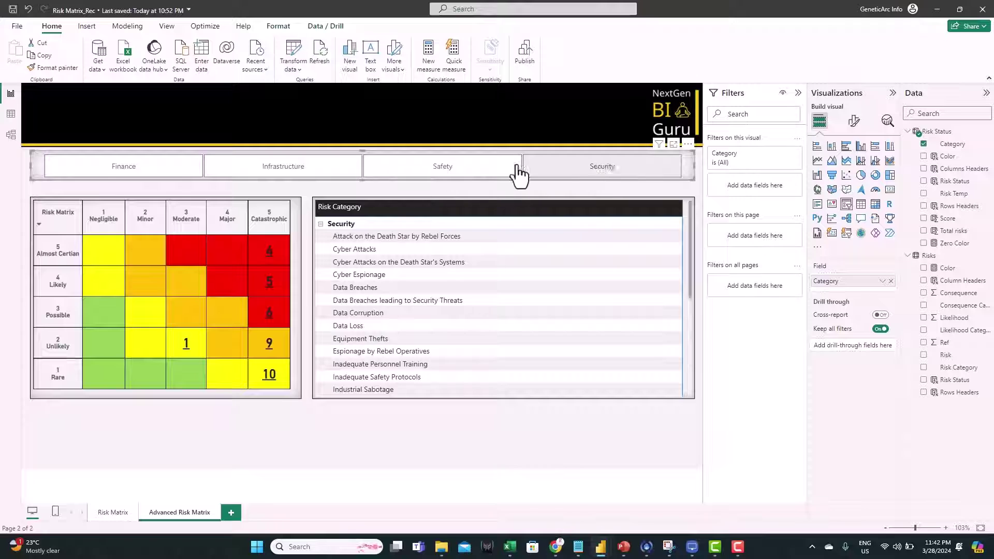
{"action": "left_click", "coordinate": [102, 171]}
{"action": "mouse_move", "coordinate": [382, 256]}
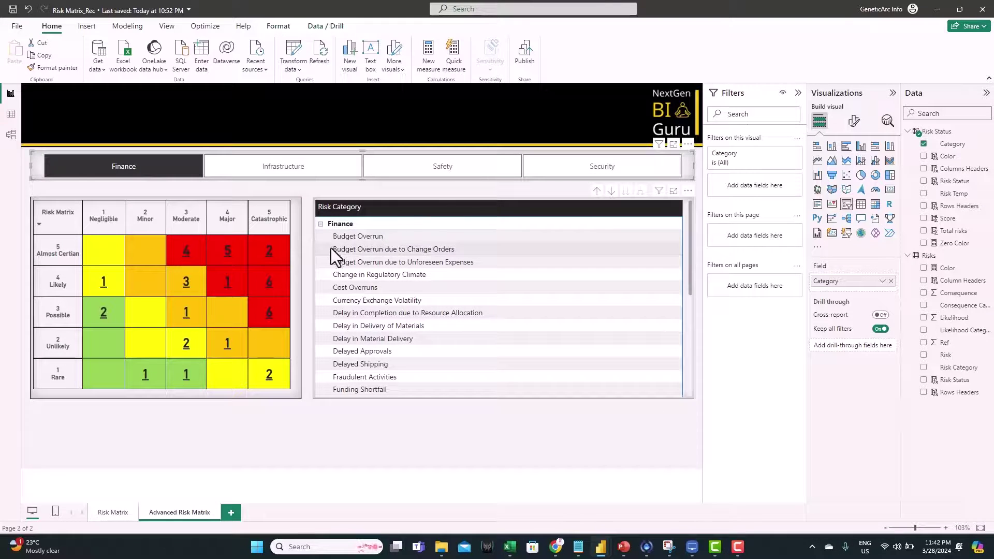
Cross-filter the table from the Likely/Major and Possible/Moderate cells, then clear the selection
{"action": "left_click", "coordinate": [226, 282]}
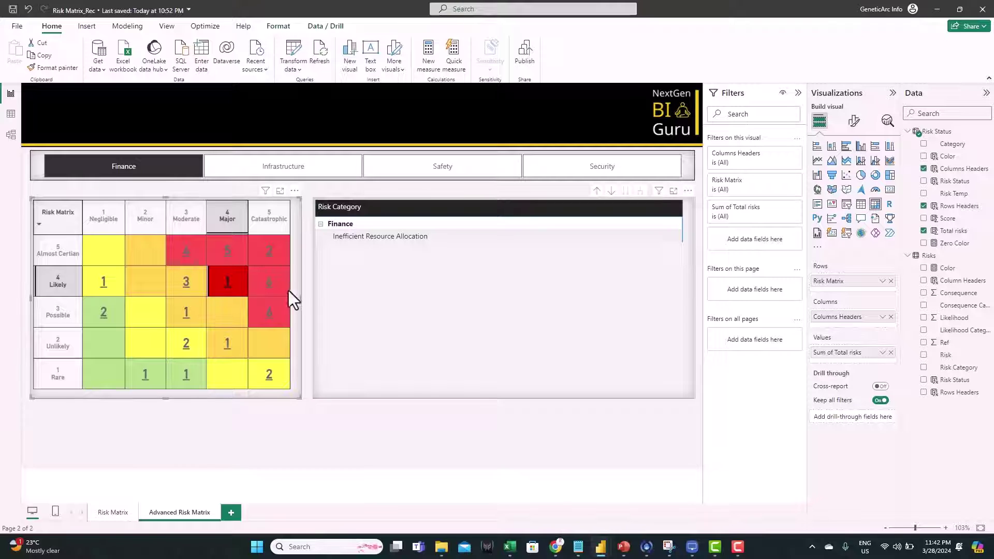
{"action": "left_click", "coordinate": [187, 317]}
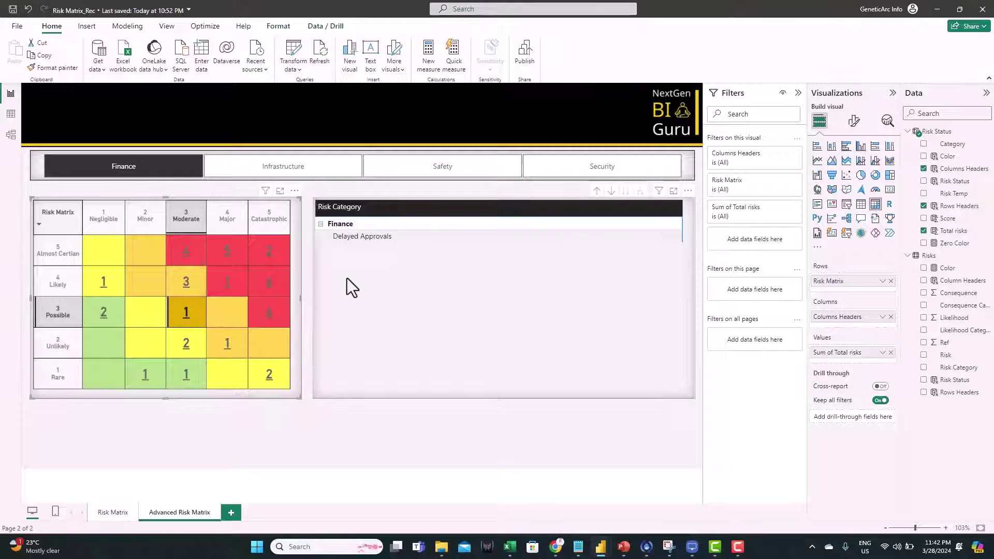
{"action": "left_click", "coordinate": [181, 313]}
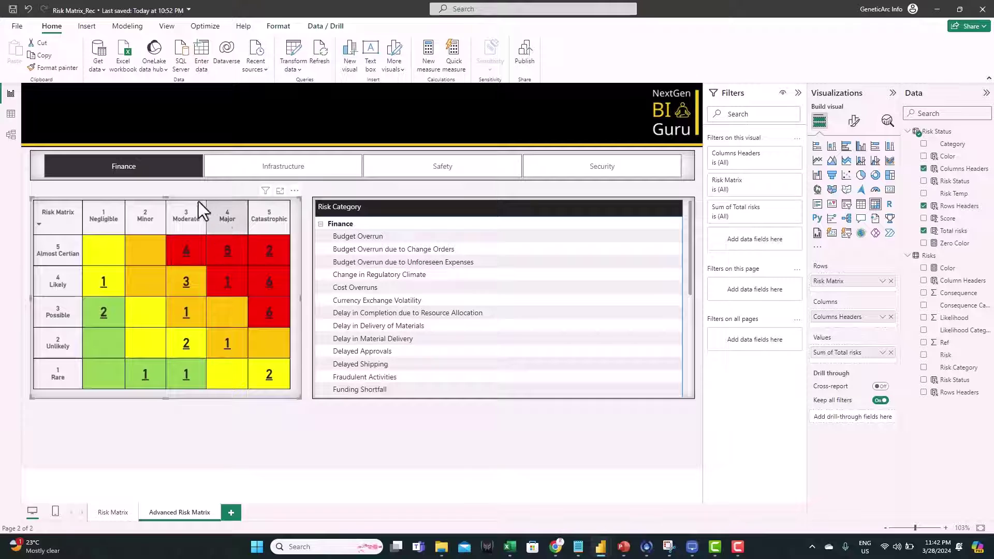